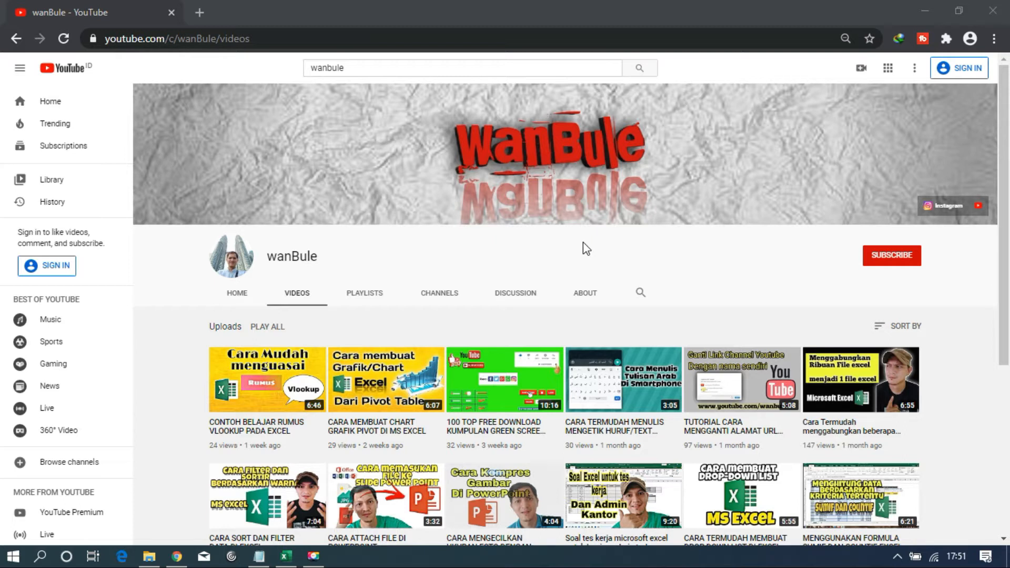
Switch from the browser to the data penjualan workbook in Excel, with its Pivot sheet showing.
{"action": "left_click", "coordinate": [583, 241]}
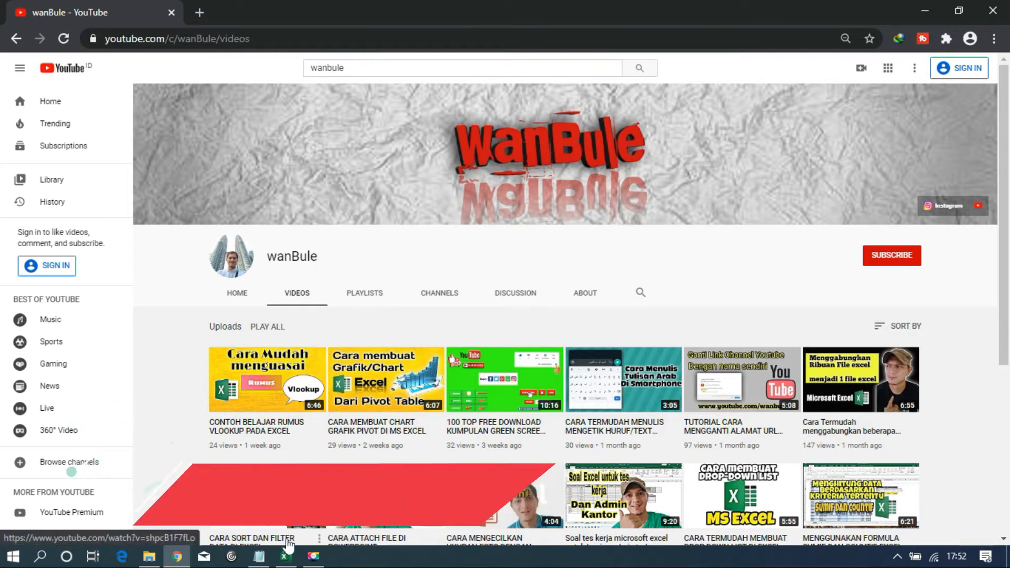
{"action": "left_click", "coordinate": [382, 565]}
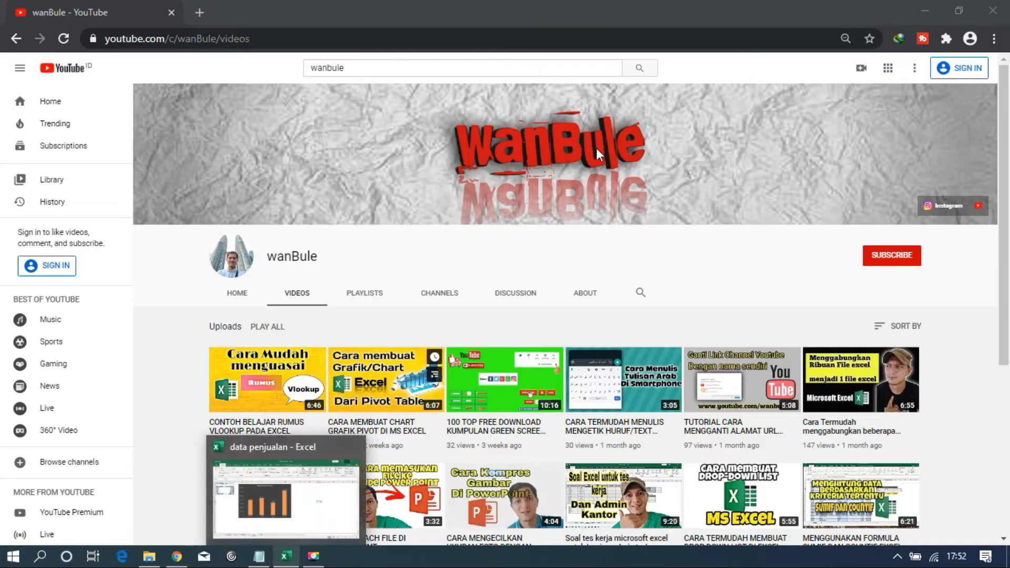
{"action": "left_click", "coordinate": [286, 556]}
{"action": "left_click", "coordinate": [732, 269]}
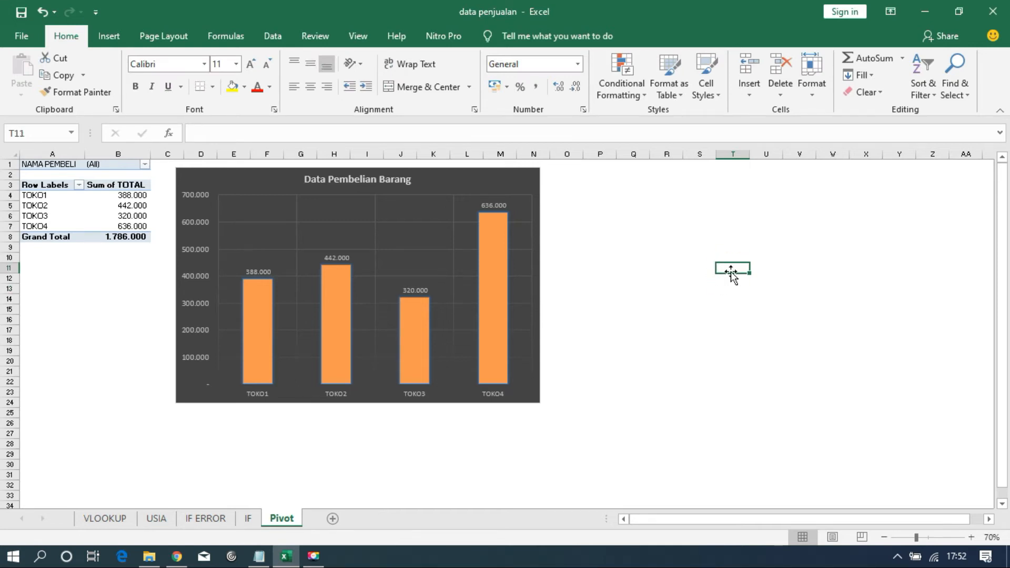
Examine the store totals in the pivot table and the Data Pembelian Barang chart at 90% zoom.
{"action": "left_click", "coordinate": [103, 192]}
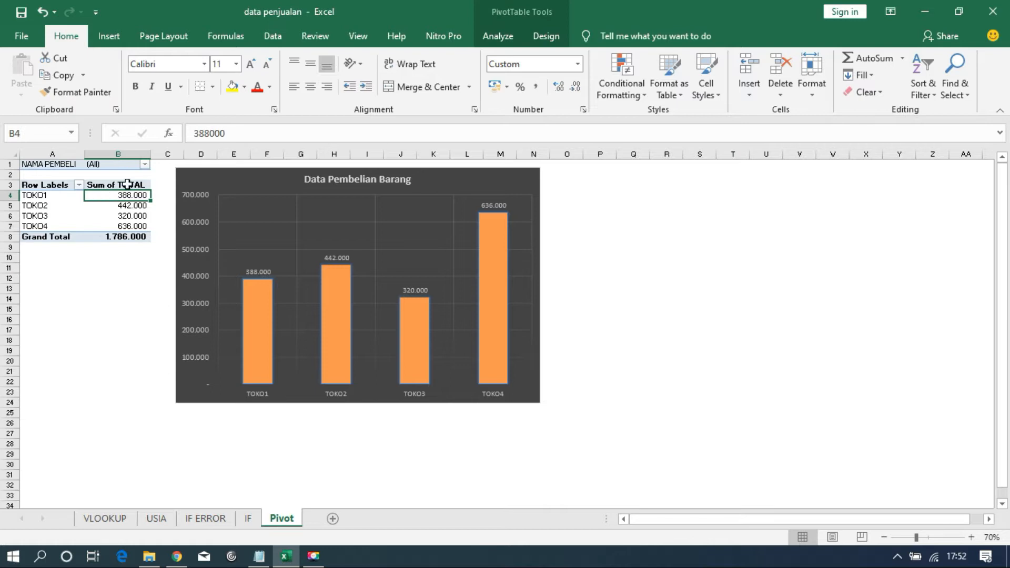
{"action": "left_click", "coordinate": [217, 171]}
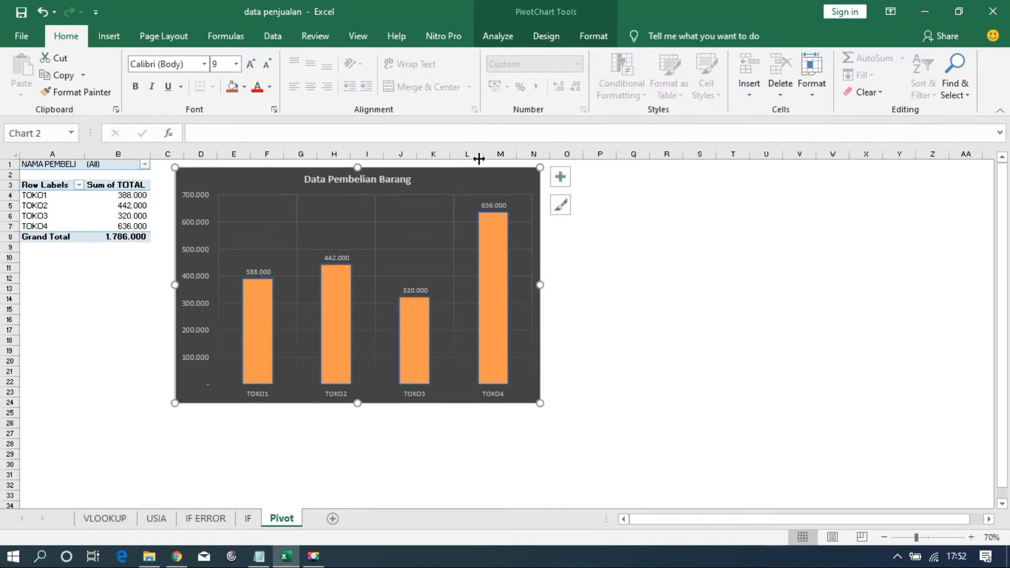
{"action": "left_click", "coordinate": [644, 249]}
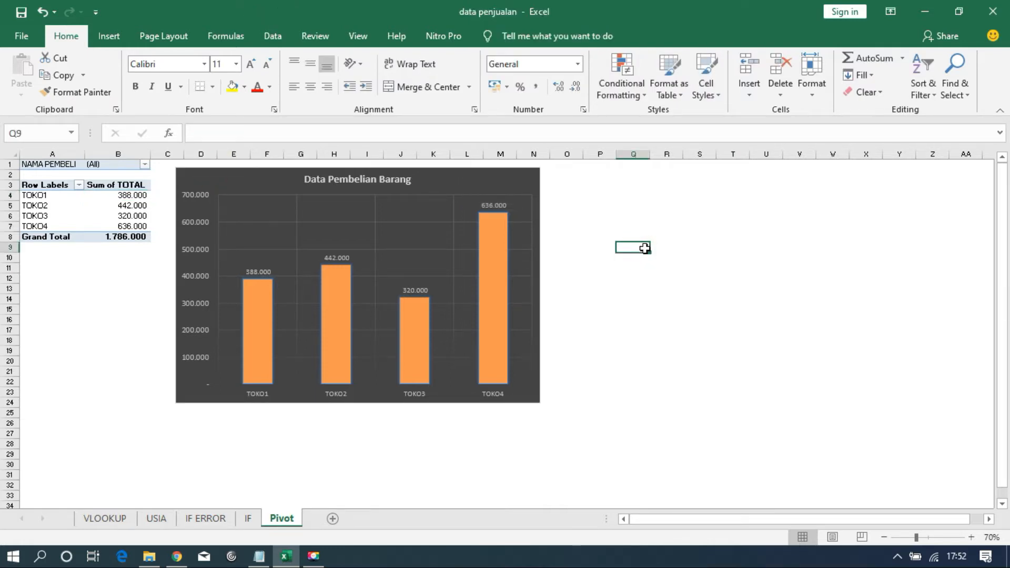
{"action": "left_click", "coordinate": [82, 339]}
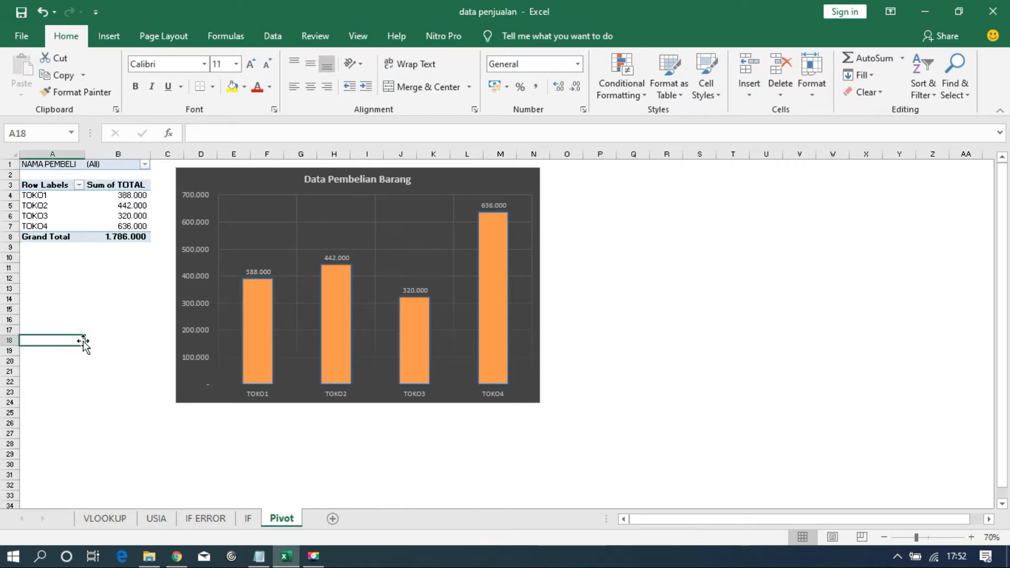
{"action": "left_click", "coordinate": [115, 225]}
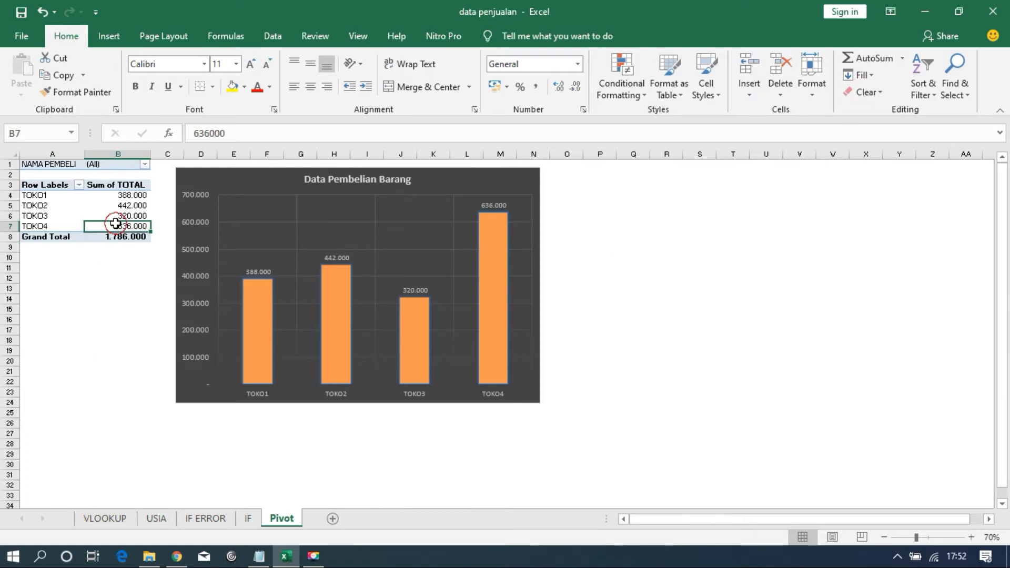
{"action": "left_click", "coordinate": [137, 292]}
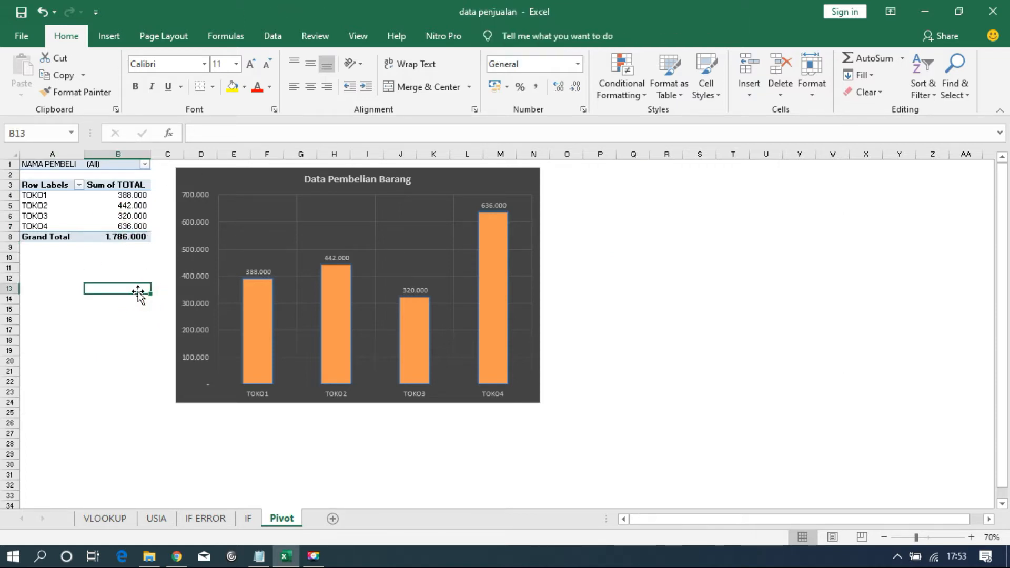
{"action": "left_click", "coordinate": [132, 331]}
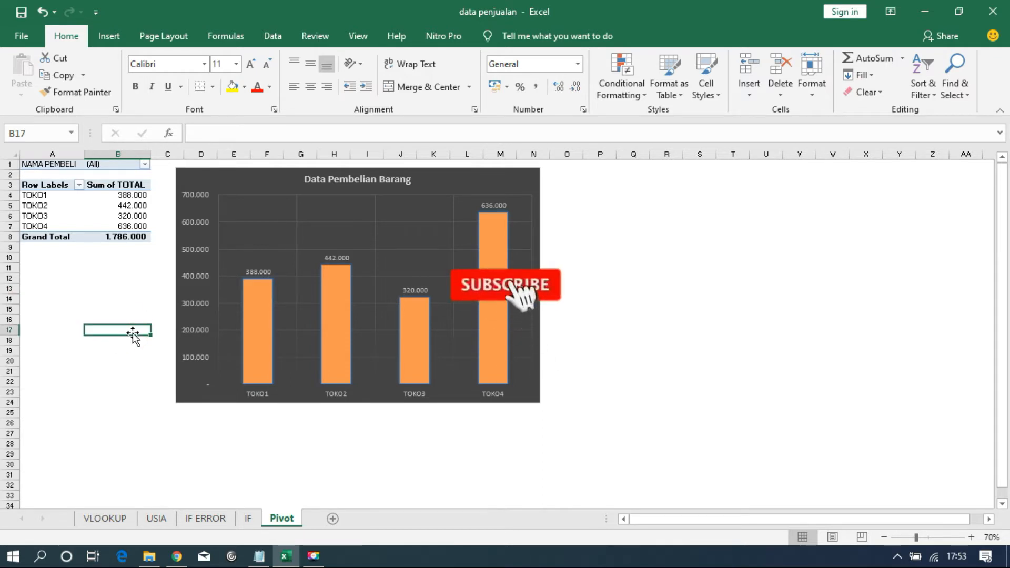
{"action": "left_click", "coordinate": [122, 269]}
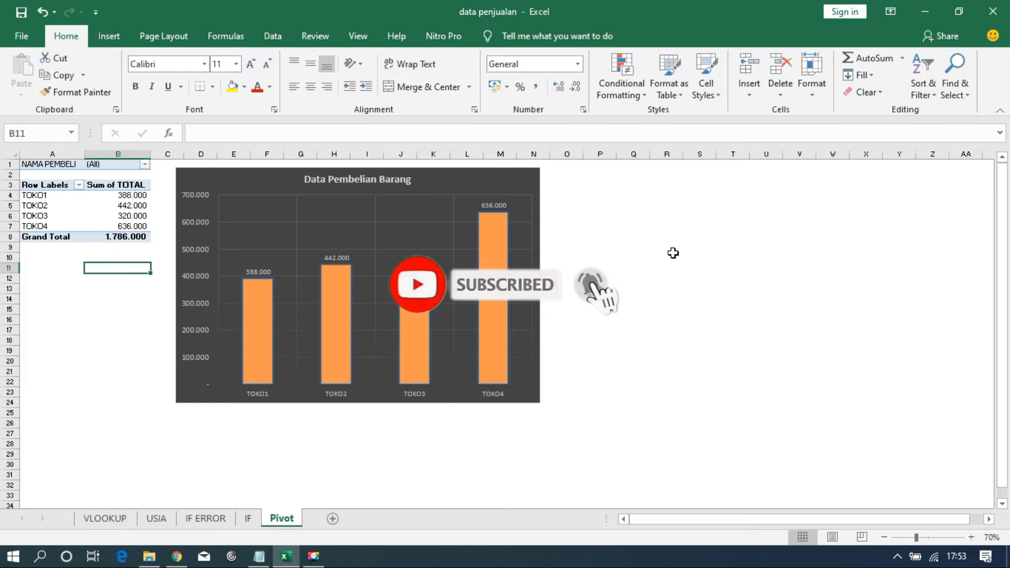
{"action": "left_click", "coordinate": [971, 538]}
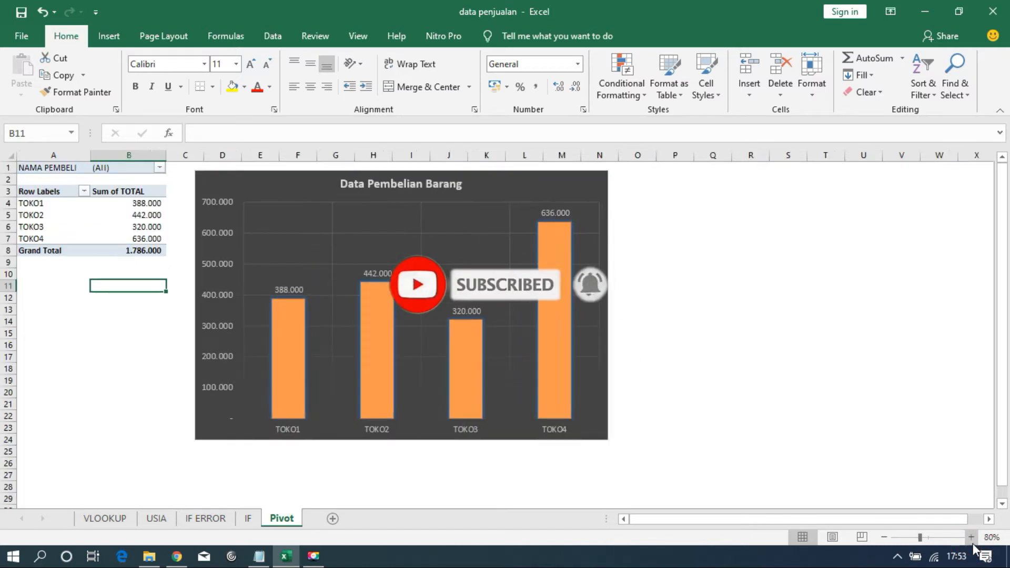
{"action": "left_click", "coordinate": [971, 537]}
{"action": "left_click", "coordinate": [857, 354]}
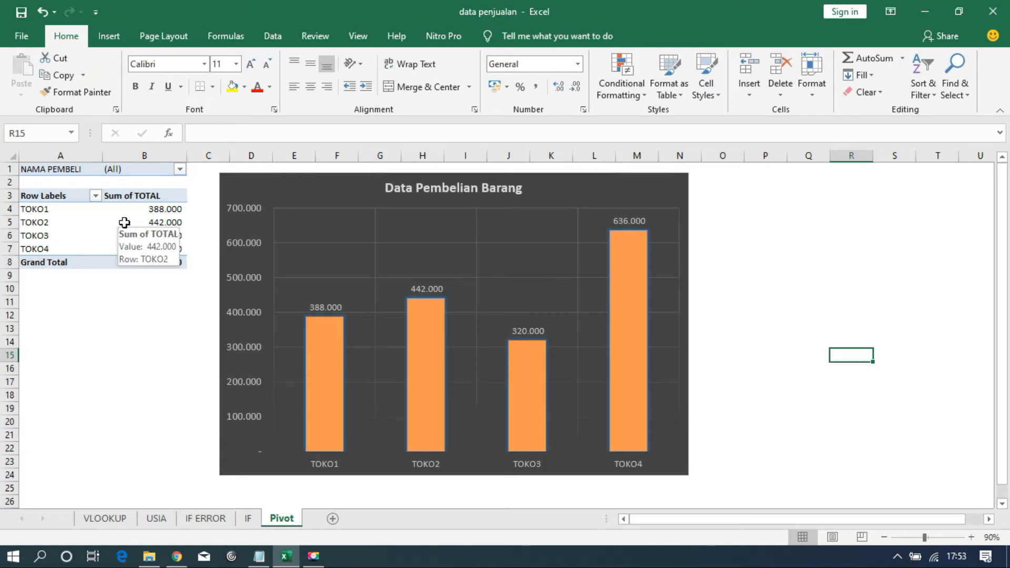
{"action": "left_click", "coordinate": [124, 222]}
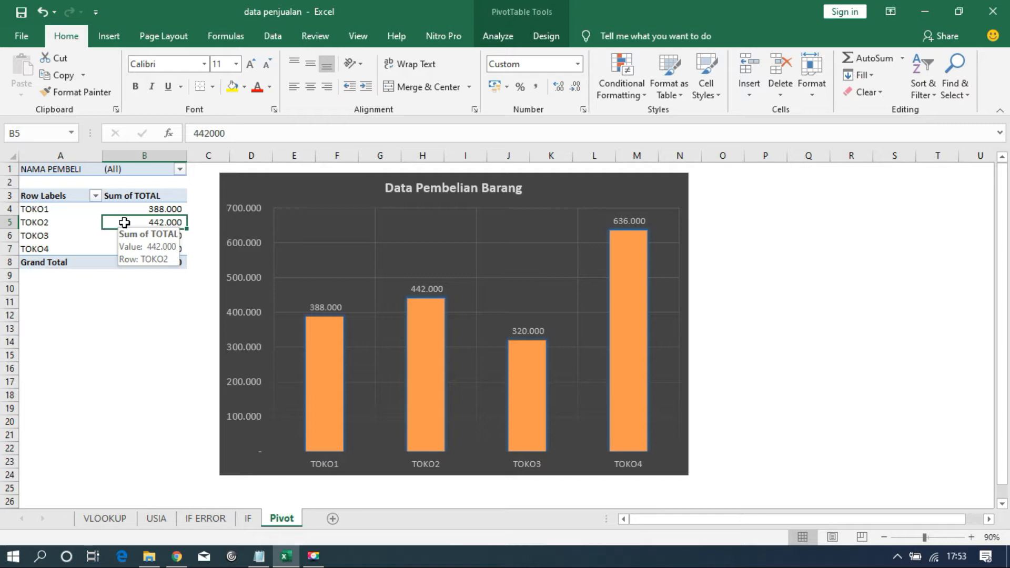
{"action": "left_click", "coordinate": [127, 329]}
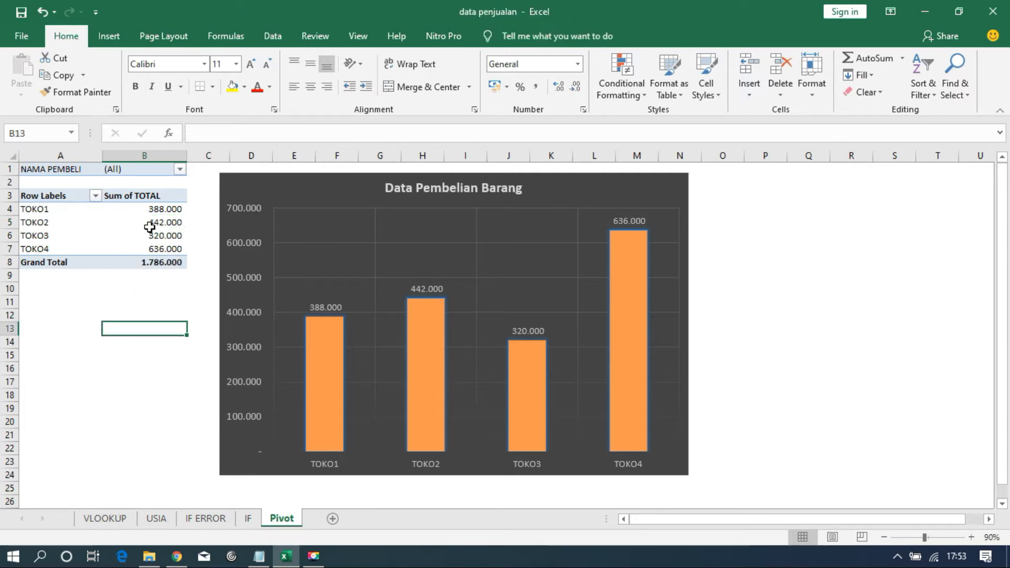
{"action": "mouse_move", "coordinate": [139, 220]}
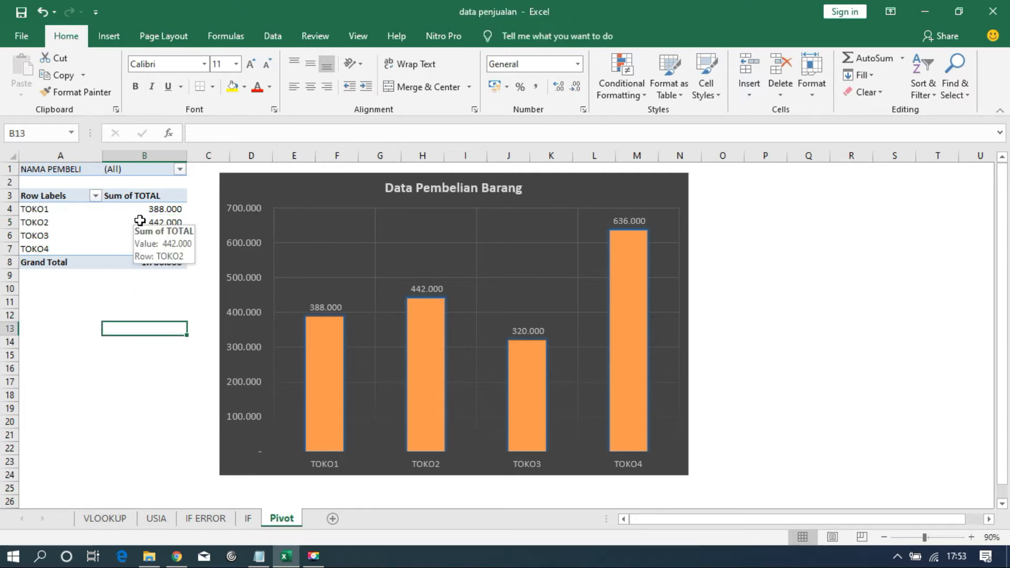
Open the Insert Slicers dialog for the pivot table and move it clear of the chart.
{"action": "left_click", "coordinate": [140, 221]}
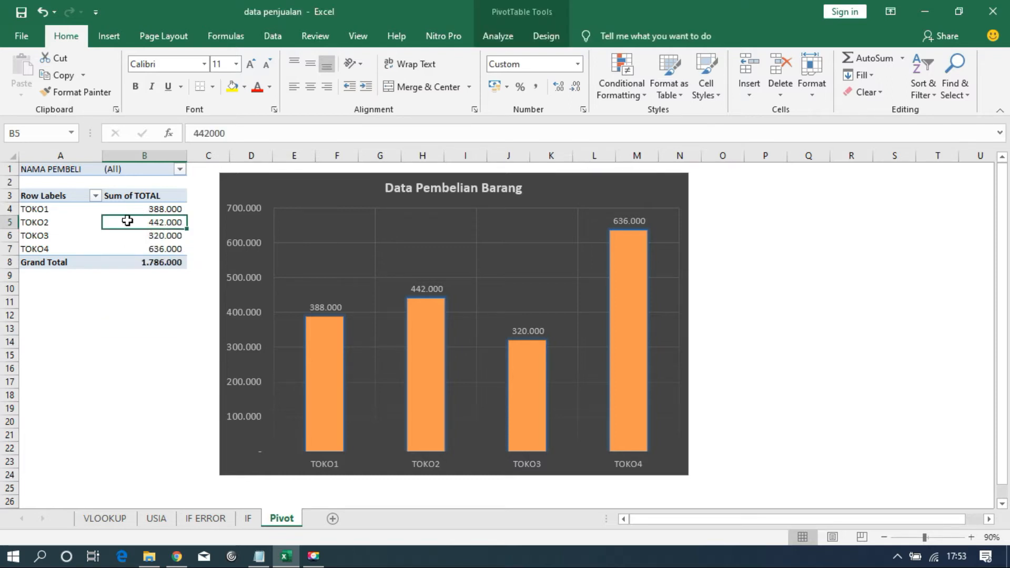
{"action": "left_click", "coordinate": [112, 39]}
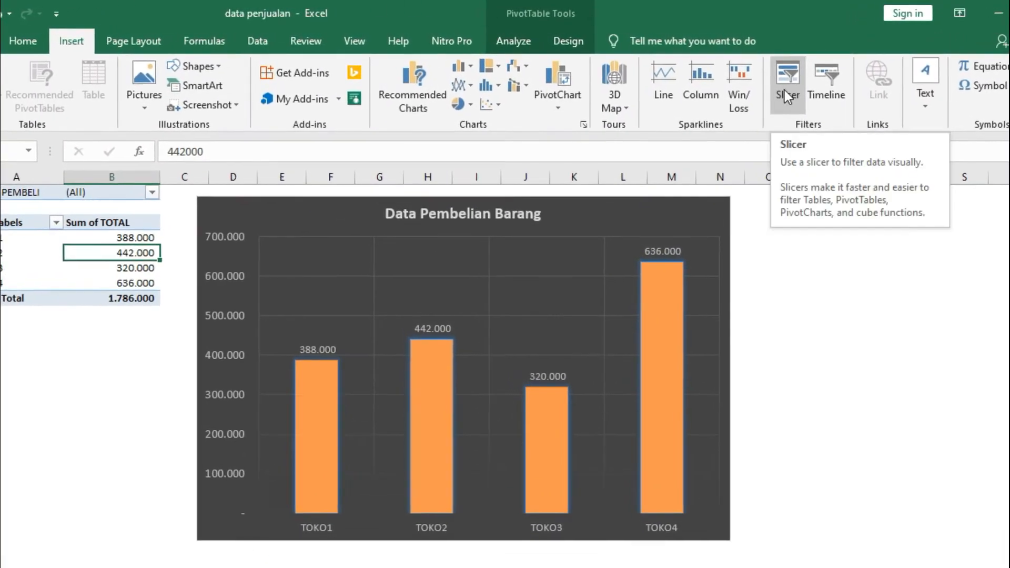
{"action": "left_click", "coordinate": [785, 93]}
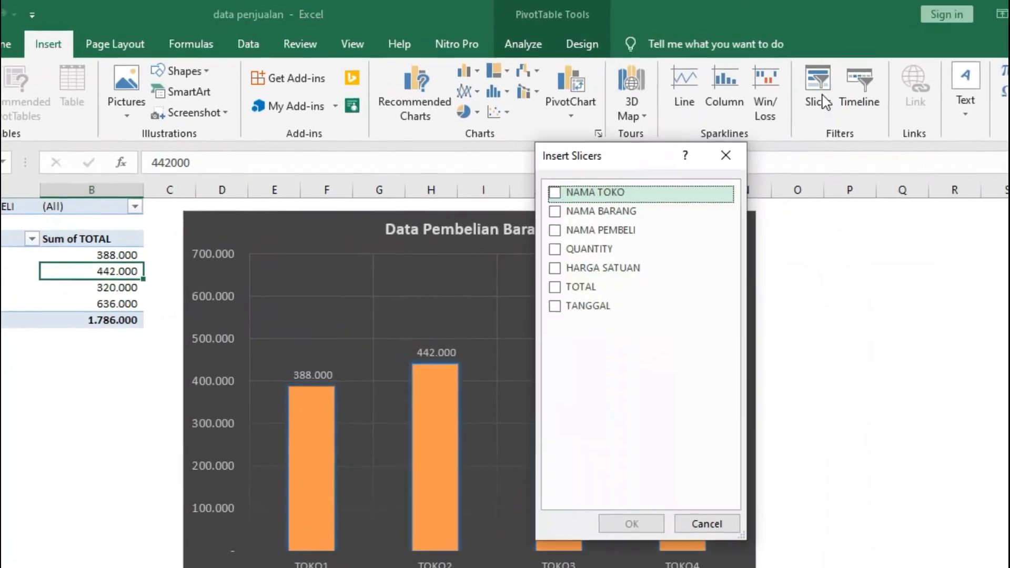
{"action": "left_click_drag", "start_coordinate": [584, 162], "coordinate": [746, 184]}
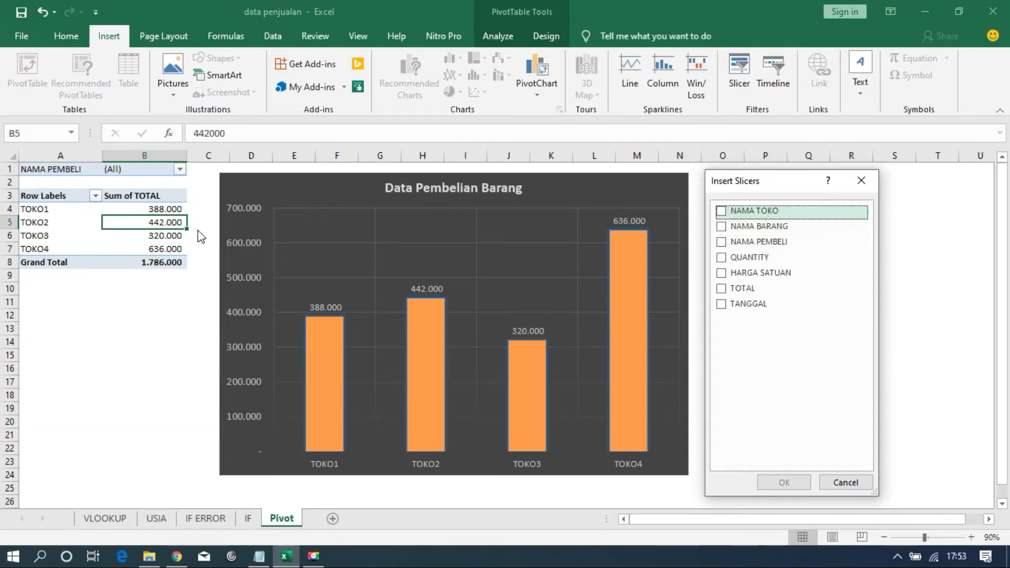
{"action": "left_click", "coordinate": [721, 211]}
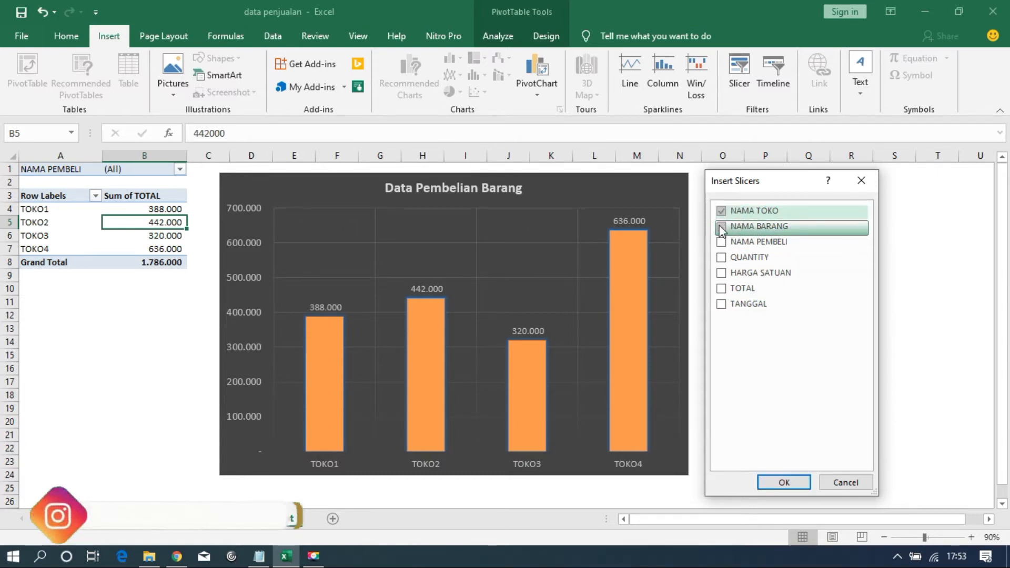
{"action": "left_click", "coordinate": [721, 227]}
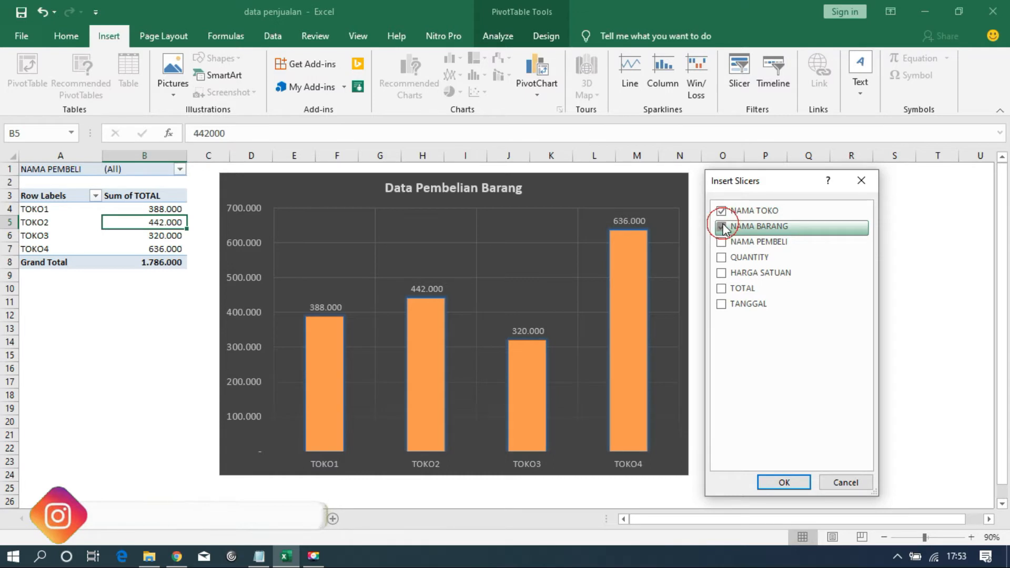
{"action": "left_click", "coordinate": [721, 211]}
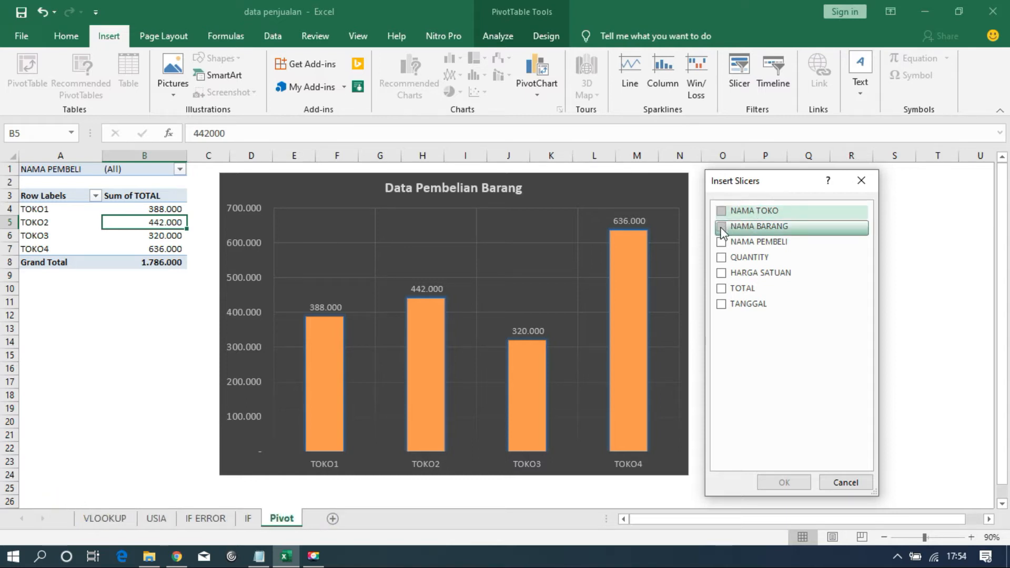
Insert slicers for the NAMA TOKO and NAMA PEMBELI fields.
{"action": "left_click", "coordinate": [722, 246]}
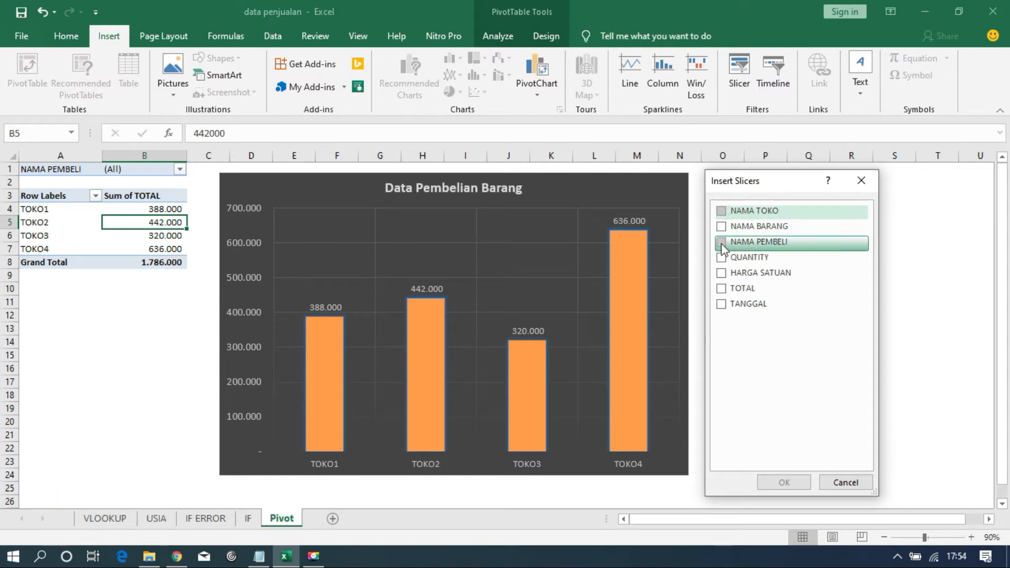
{"action": "left_click", "coordinate": [722, 217]}
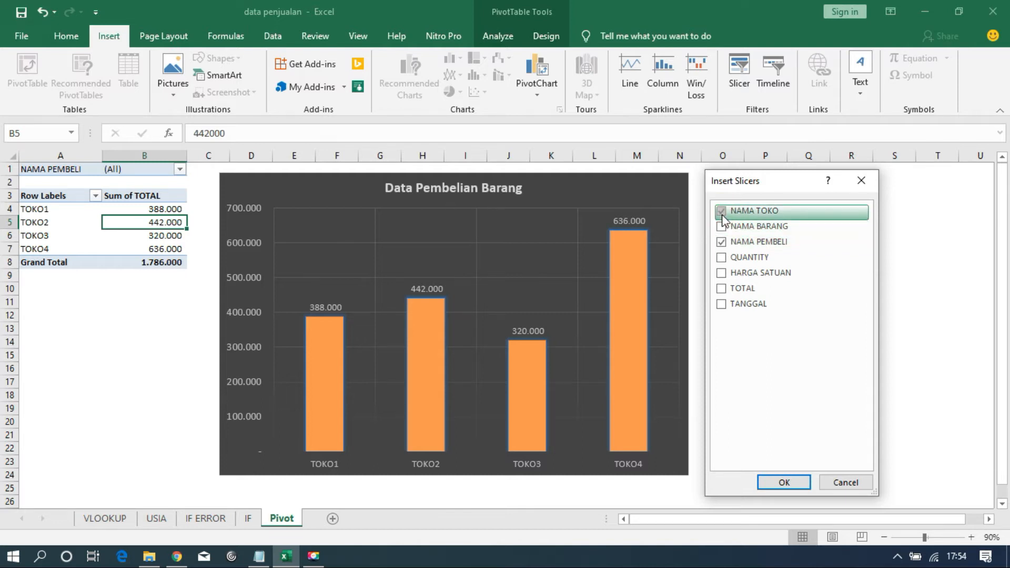
{"action": "left_click", "coordinate": [782, 483]}
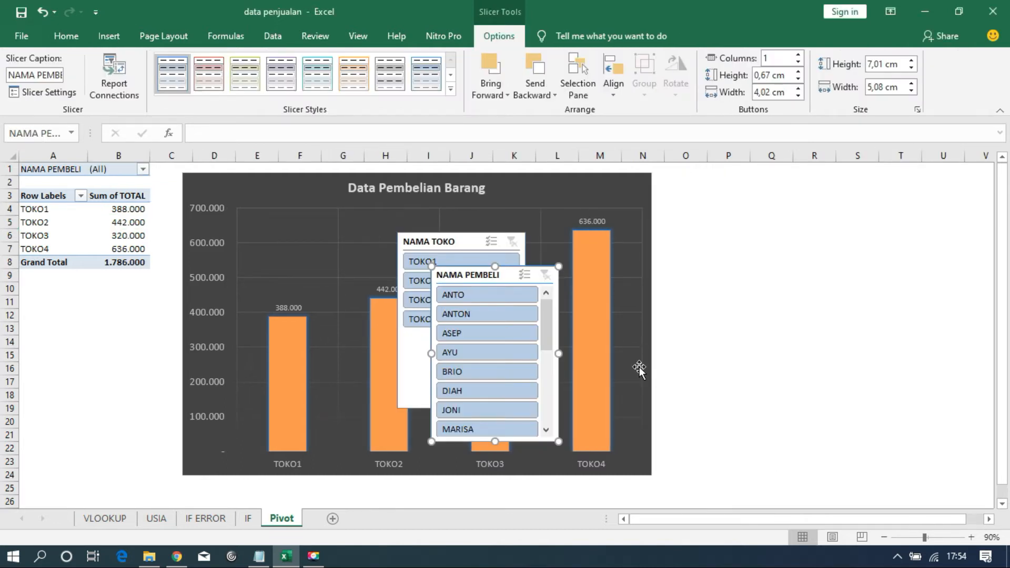
Arrange the slicers side by side to the right of the chart, NAMA TOKO first and NAMA PEMBELI next to it.
{"action": "left_click_drag", "start_coordinate": [475, 273], "coordinate": [859, 179]}
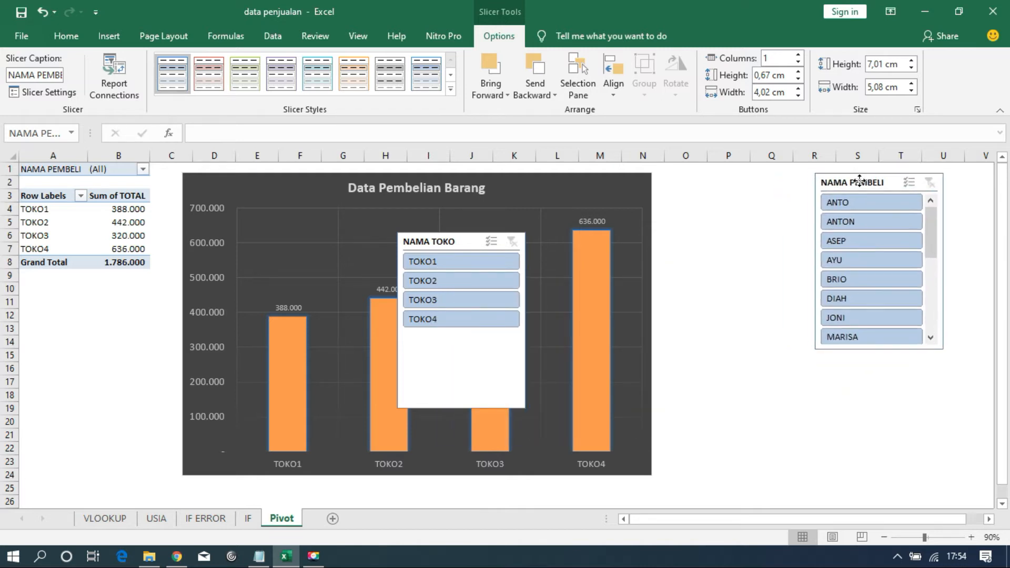
{"action": "left_click_drag", "start_coordinate": [424, 246], "coordinate": [681, 178]}
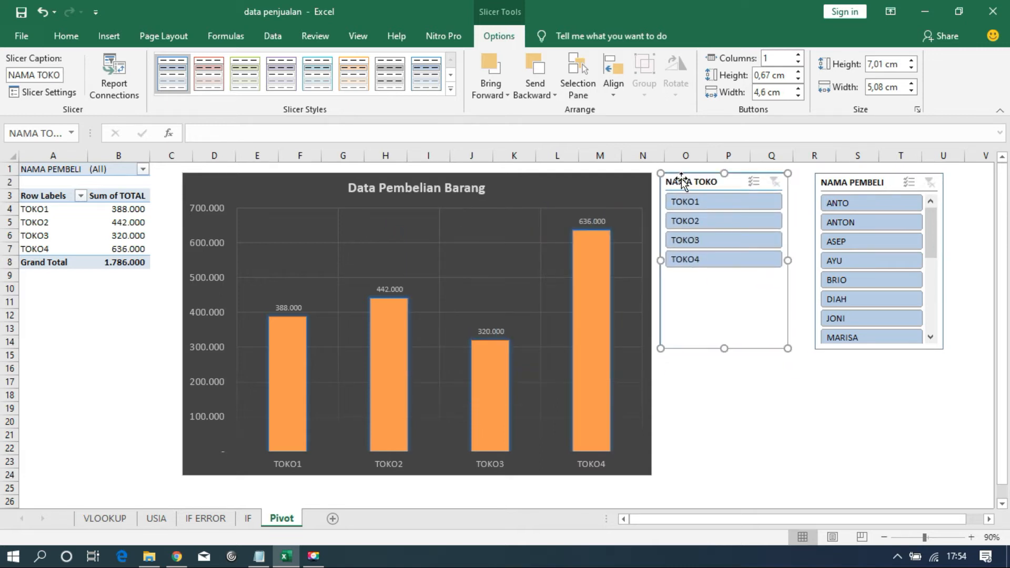
{"action": "left_click_drag", "start_coordinate": [861, 184], "coordinate": [845, 183]}
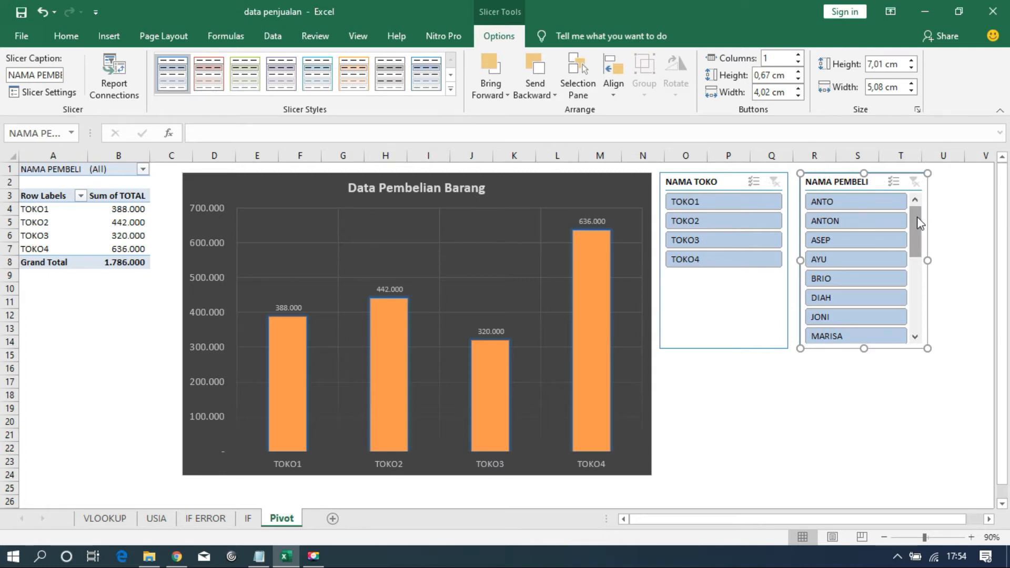
{"action": "left_click_drag", "start_coordinate": [919, 223], "coordinate": [916, 188]}
Try the NAMA TOKO slicer with TOKO1 and with TOKO2 through TOKO4, and clear its filter.
{"action": "left_click", "coordinate": [695, 307]}
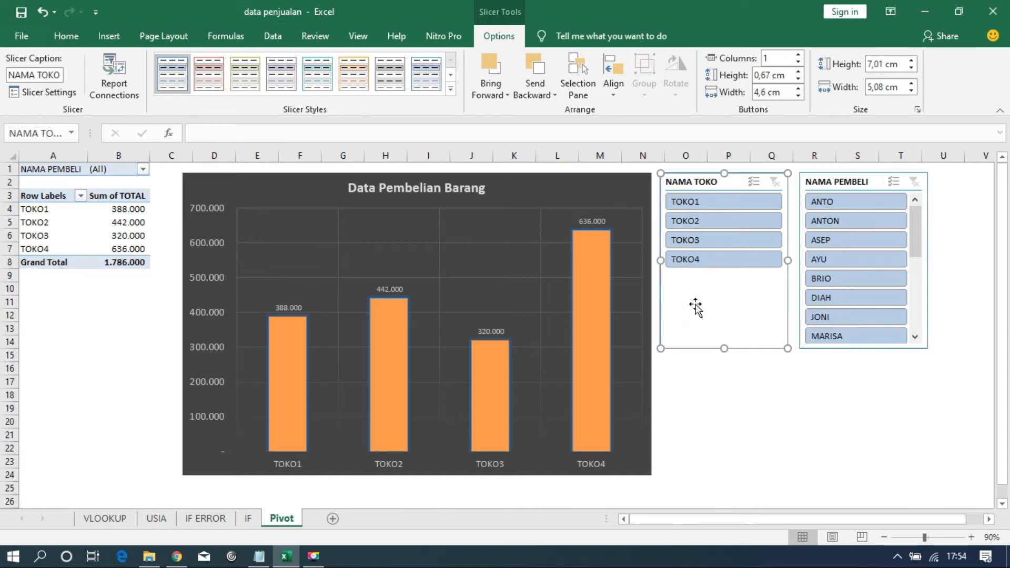
{"action": "left_click", "coordinate": [711, 202]}
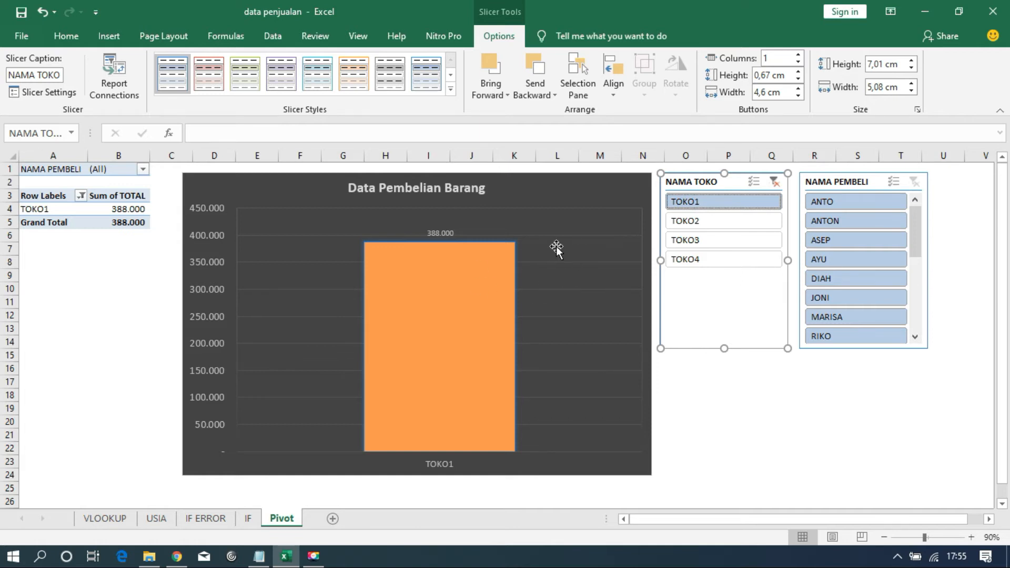
{"action": "left_click", "coordinate": [722, 226]}
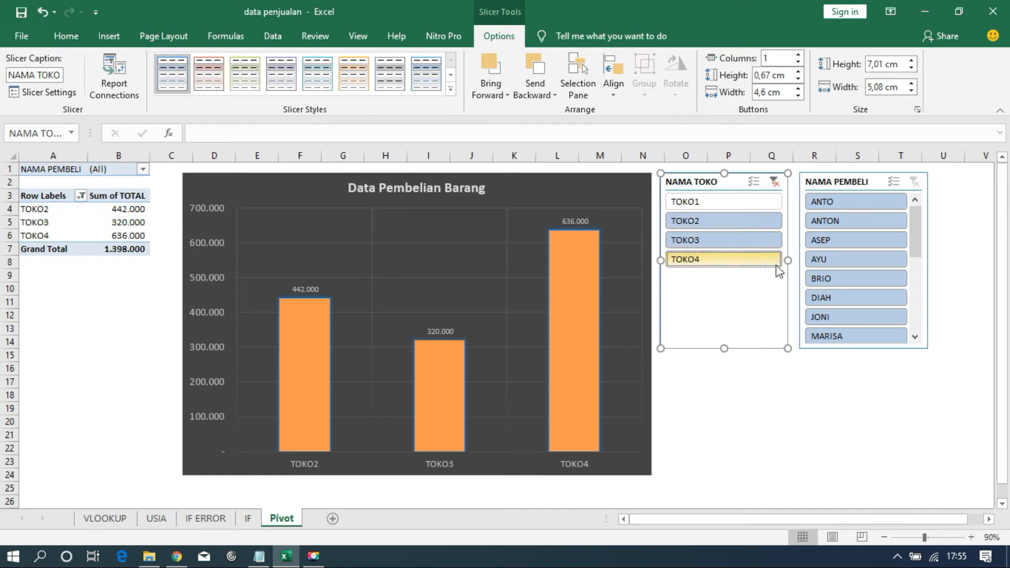
{"action": "left_click", "coordinate": [773, 182]}
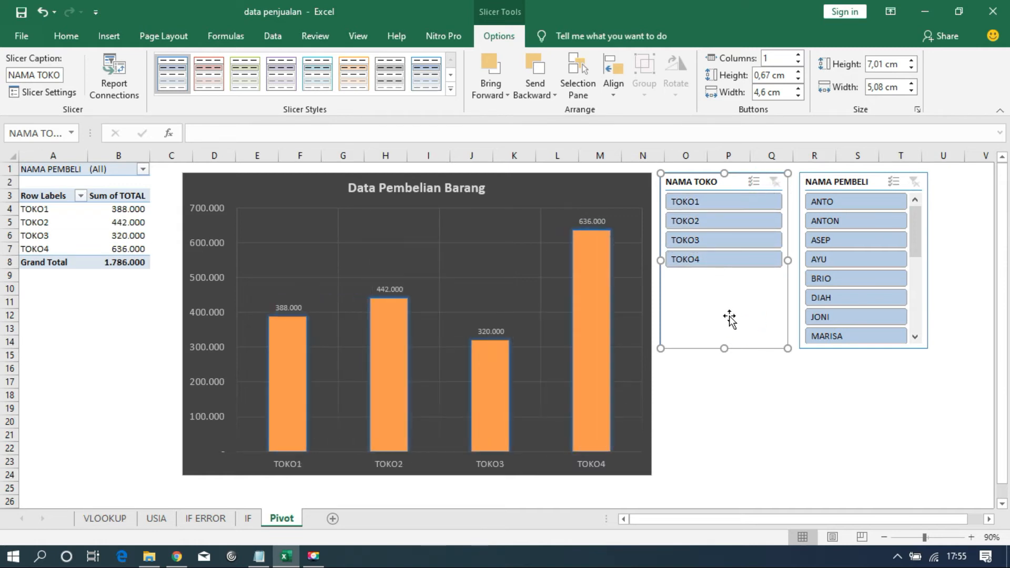
Filter the pivot table and chart to TOKO2 and look through its buyers in the NAMA PEMBELI slicer.
{"action": "left_click", "coordinate": [706, 225]}
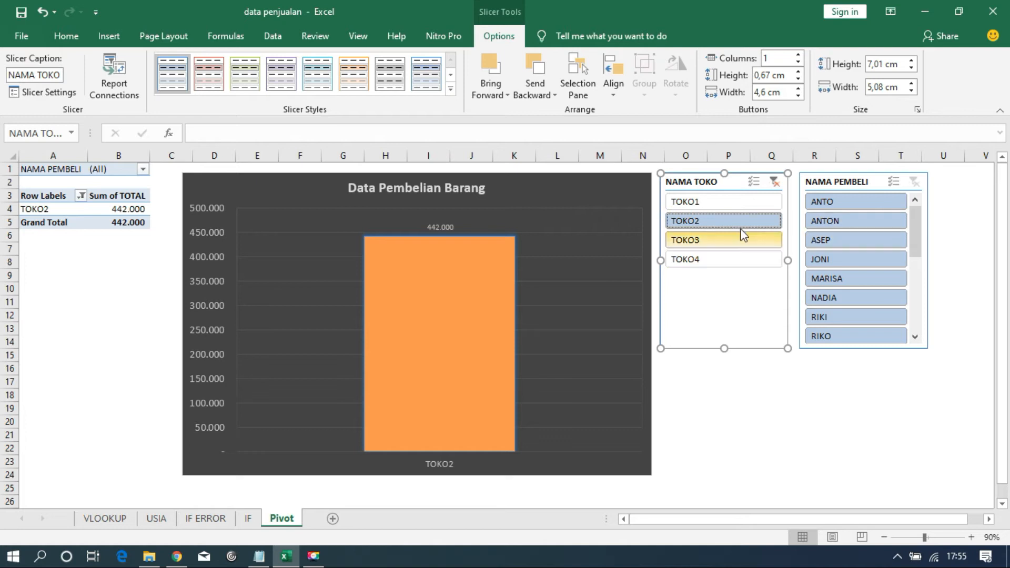
{"action": "left_click_drag", "start_coordinate": [917, 223], "coordinate": [917, 289]}
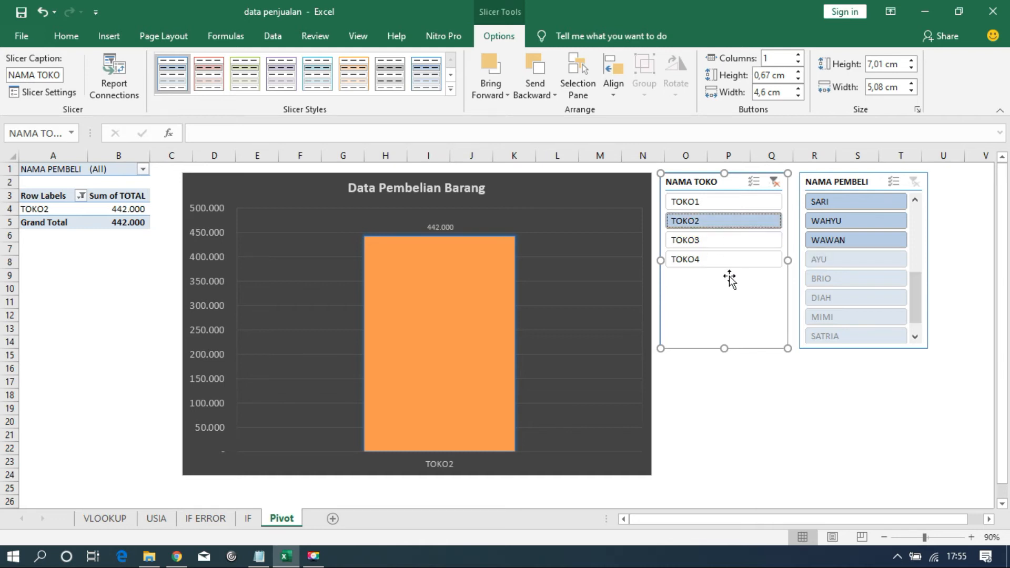
Switch the NAMA TOKO slicer to TOKO3 to check its buyers, switch to TOKO1, and clear the slicer's filter.
{"action": "left_click", "coordinate": [709, 241]}
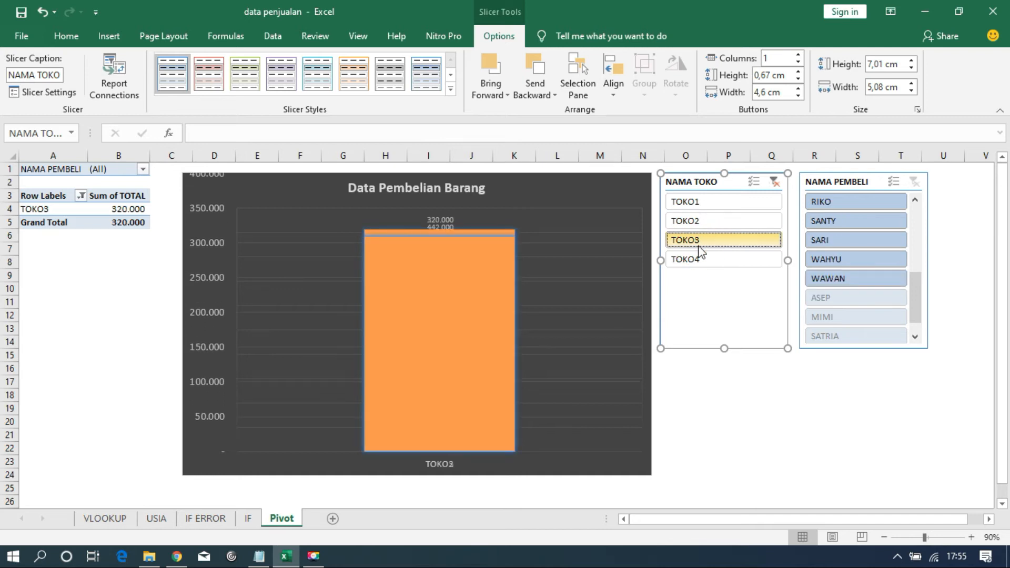
{"action": "left_click", "coordinate": [702, 310]}
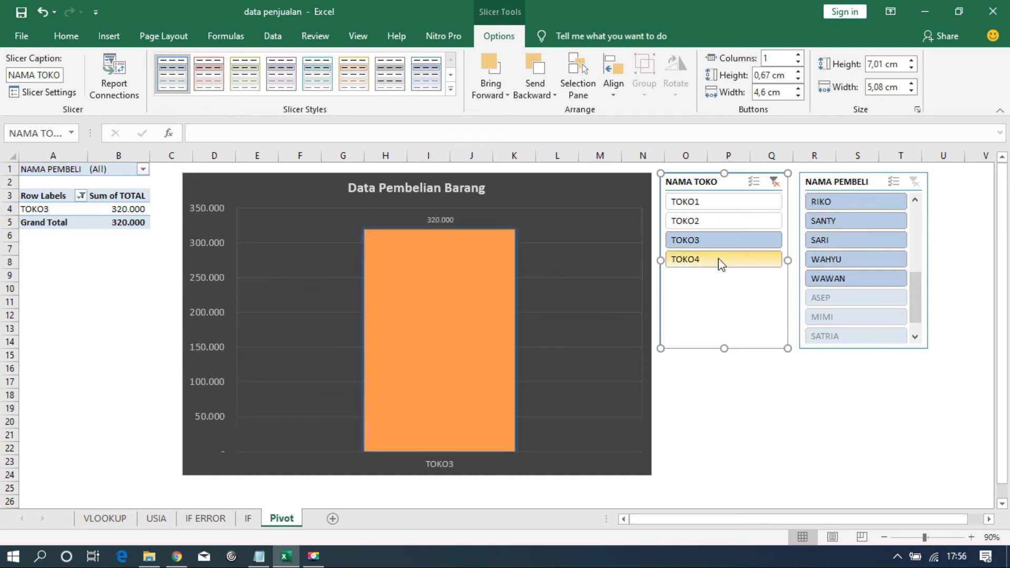
{"action": "mouse_move", "coordinate": [917, 305]}
{"action": "left_mouse_down"}
{"action": "mouse_move", "coordinate": [919, 226]}
{"action": "mouse_move", "coordinate": [913, 307]}
{"action": "left_mouse_up"}
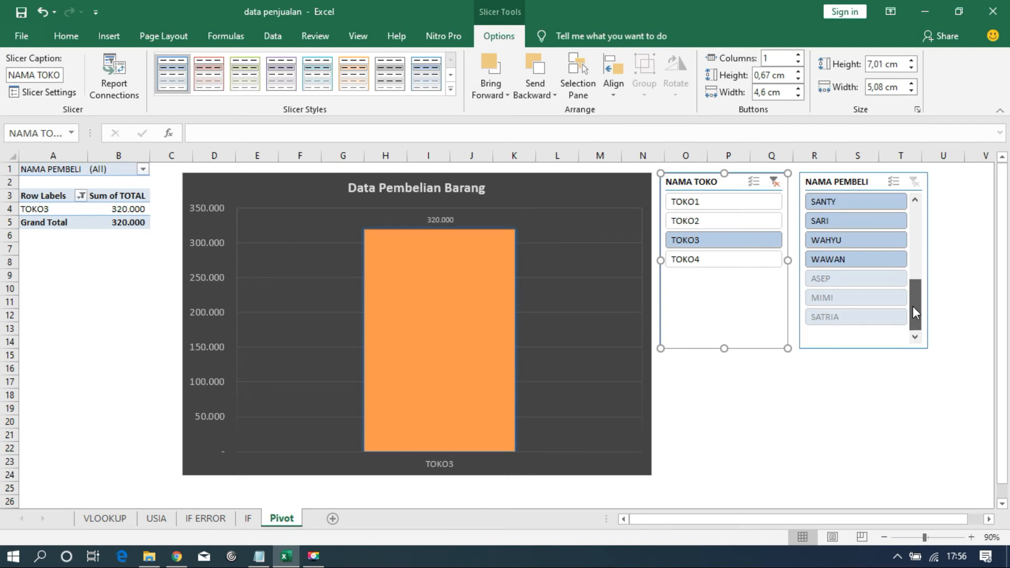
{"action": "left_click", "coordinate": [694, 202]}
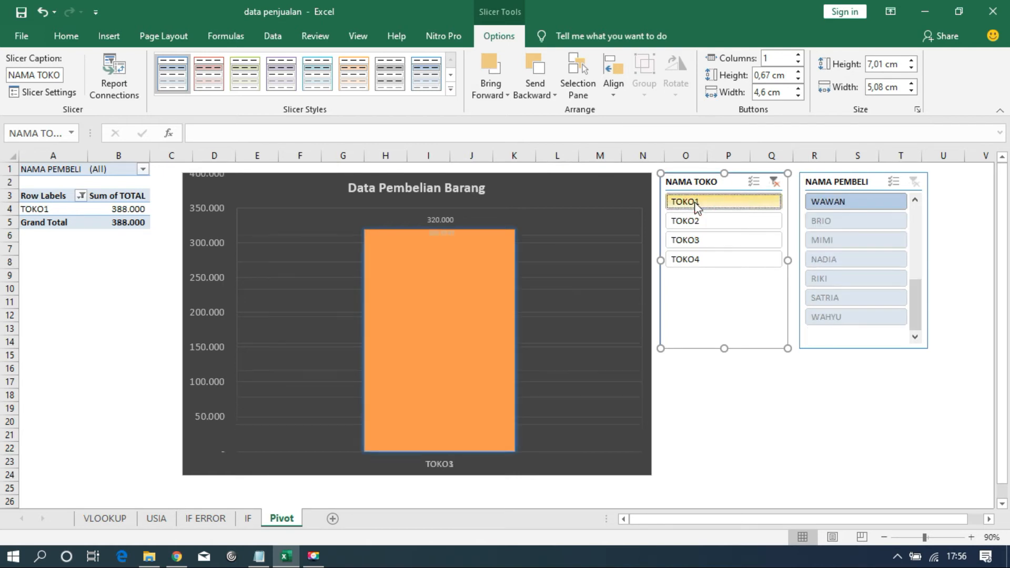
{"action": "left_click", "coordinate": [774, 181]}
{"action": "left_click", "coordinate": [700, 293]}
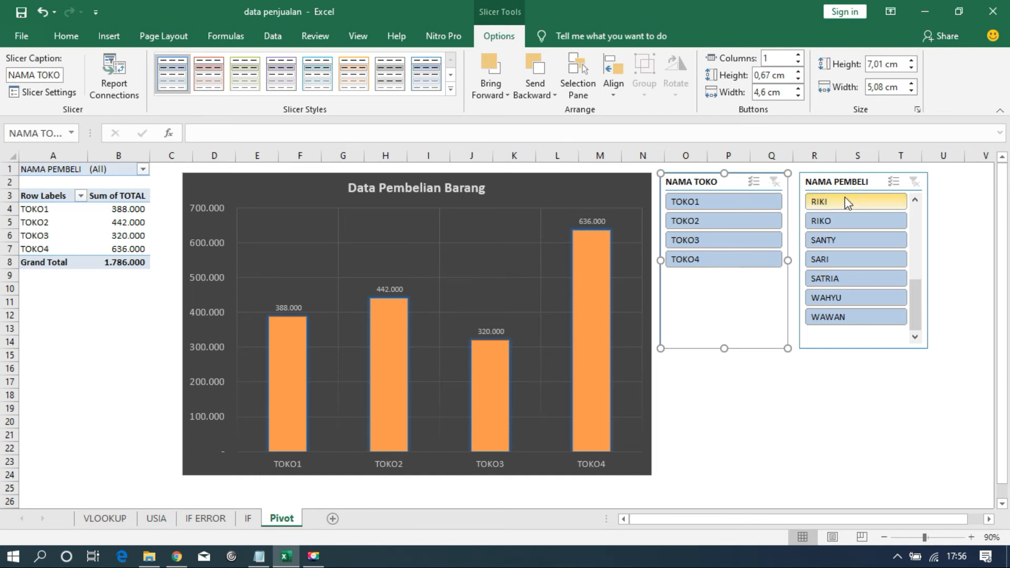
Filter the pivot table and chart to the first buyer in the NAMA PEMBELI slicer, and switch to the sixth buyer.
{"action": "left_click", "coordinate": [844, 184]}
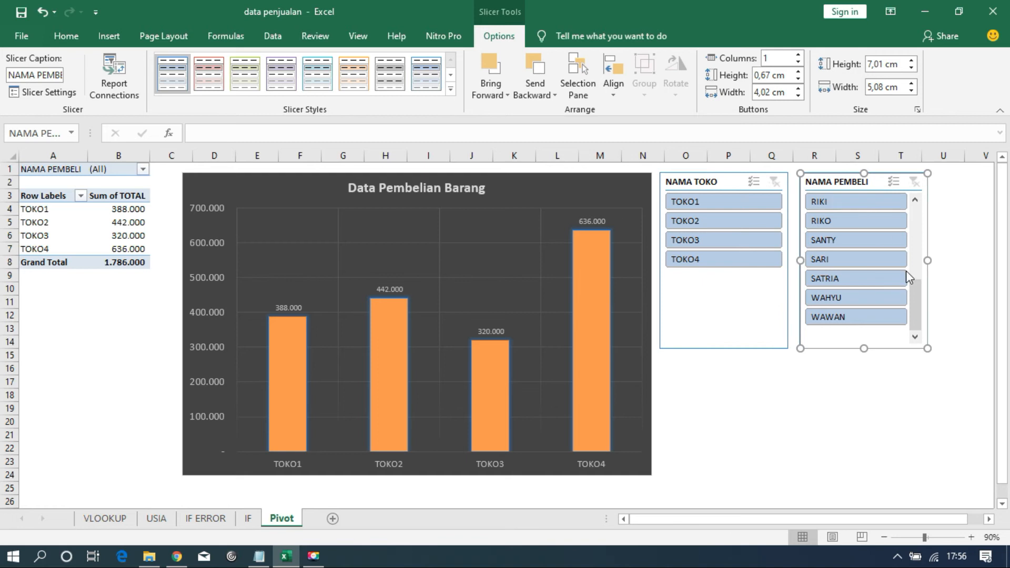
{"action": "left_click_drag", "start_coordinate": [913, 291], "coordinate": [914, 211]}
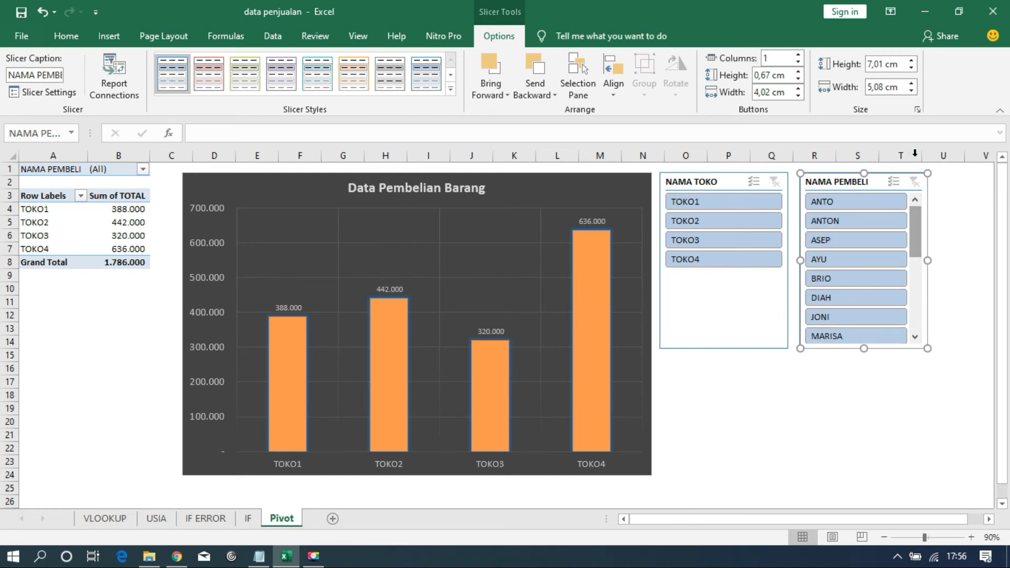
{"action": "left_click", "coordinate": [862, 202]}
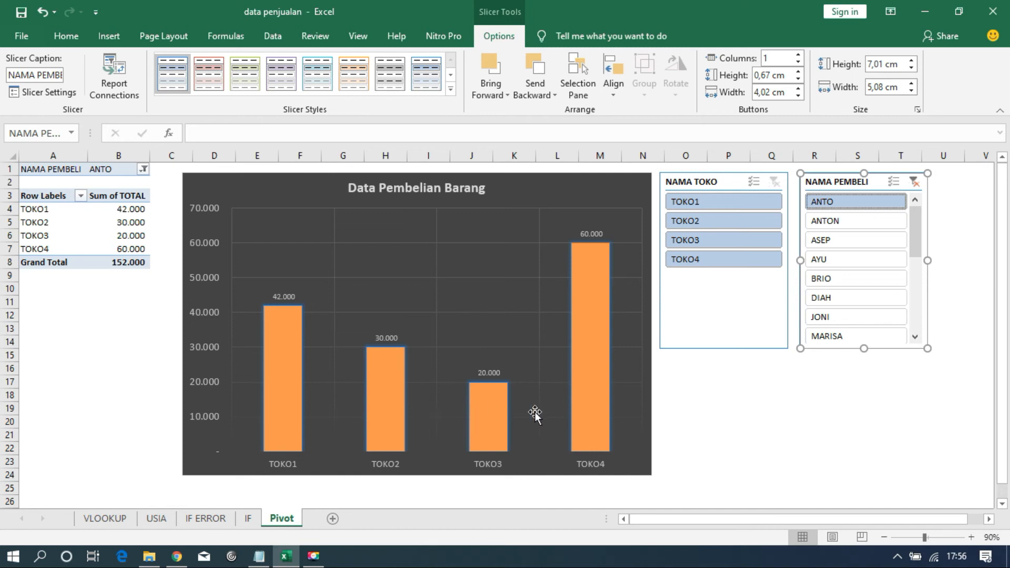
{"action": "left_click", "coordinate": [831, 298]}
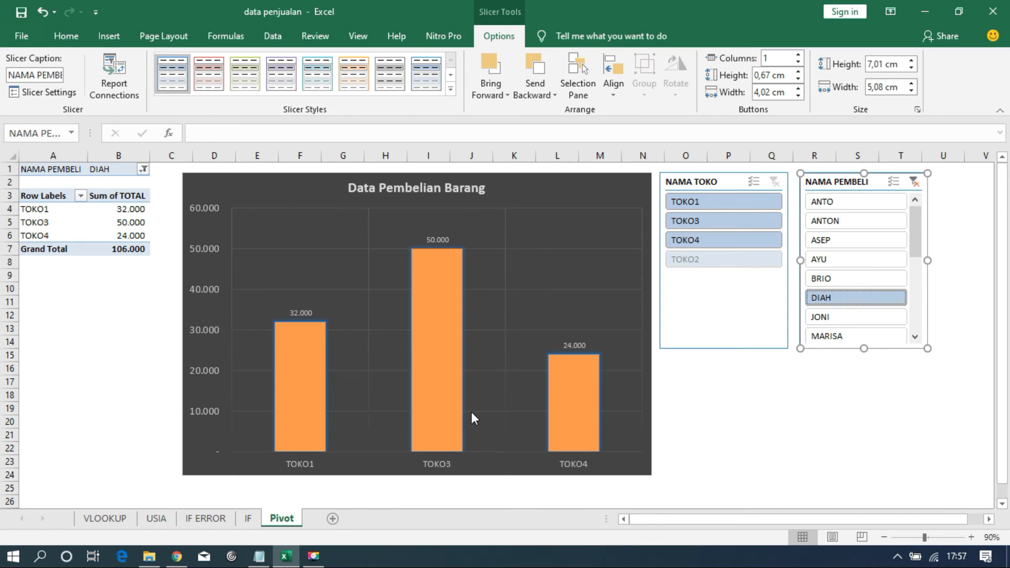
Switch the NAMA PEMBELI filter to the buyer directly below RIKO, and to the last buyer in the list.
{"action": "left_click", "coordinate": [920, 236]}
{"action": "left_click_drag", "start_coordinate": [921, 236], "coordinate": [919, 271]}
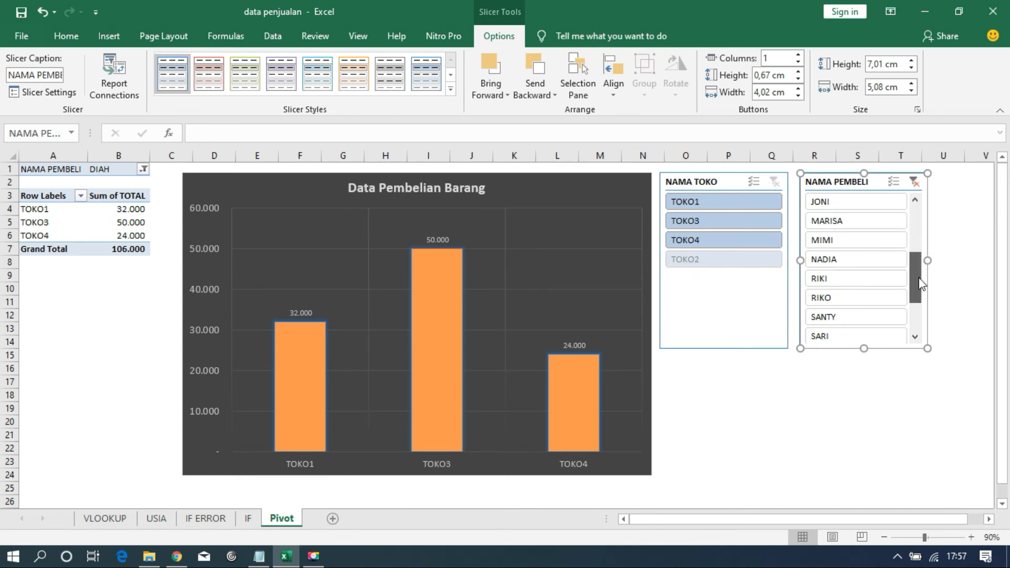
{"action": "left_click", "coordinate": [837, 319]}
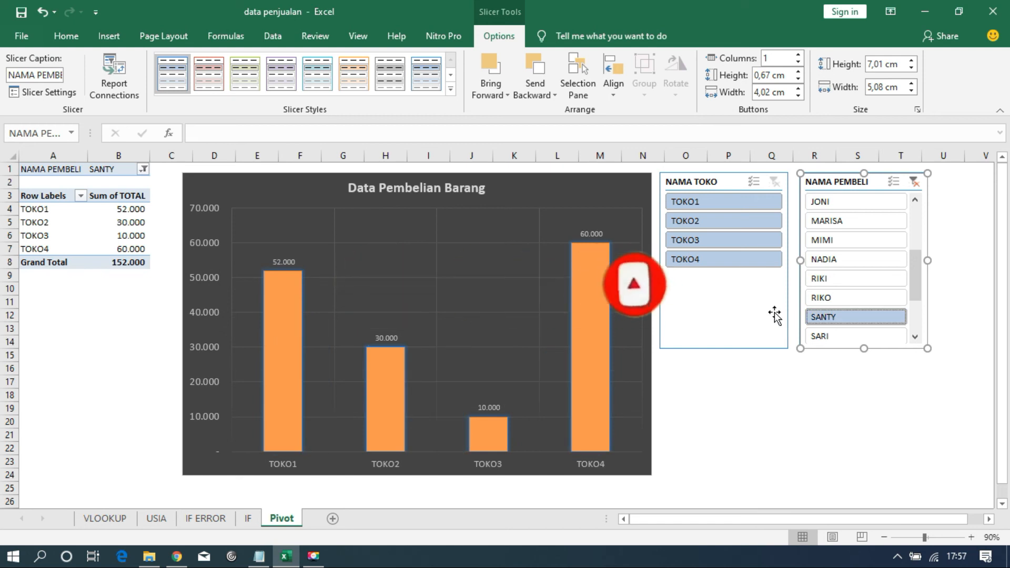
{"action": "left_click", "coordinate": [915, 265]}
{"action": "left_click_drag", "start_coordinate": [914, 263], "coordinate": [914, 308]}
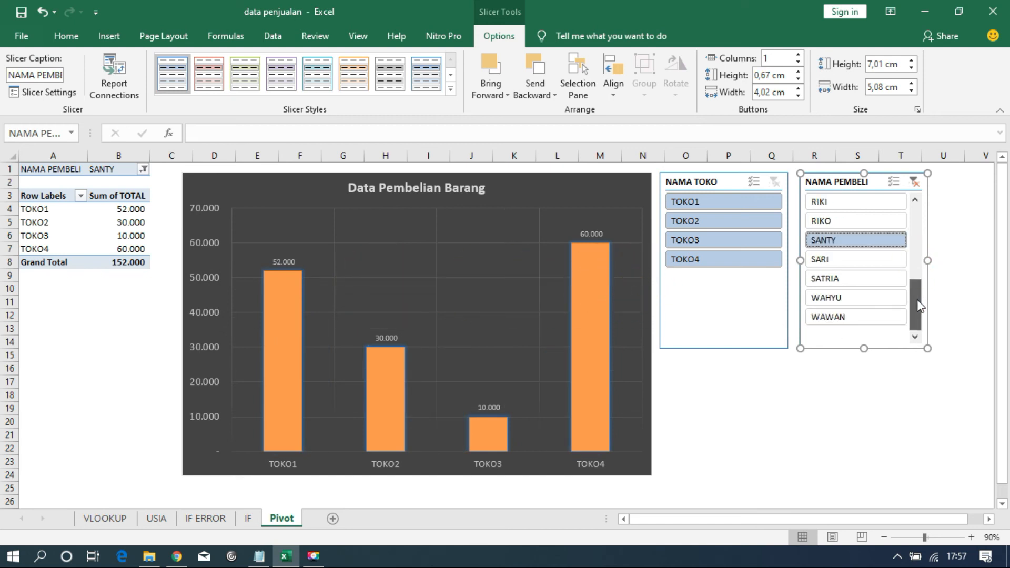
{"action": "left_click", "coordinate": [873, 320]}
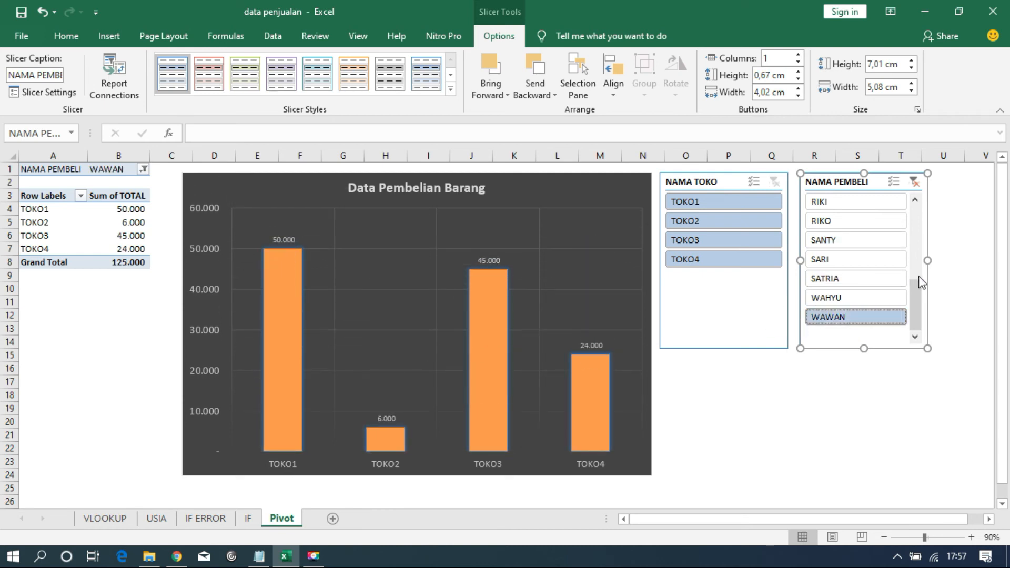
Switch the NAMA PEMBELI filter to the eighth buyer, and to the third buyer in the list.
{"action": "left_click", "coordinate": [919, 294]}
{"action": "left_click_drag", "start_coordinate": [919, 294], "coordinate": [914, 256]}
{"action": "left_click", "coordinate": [889, 240]}
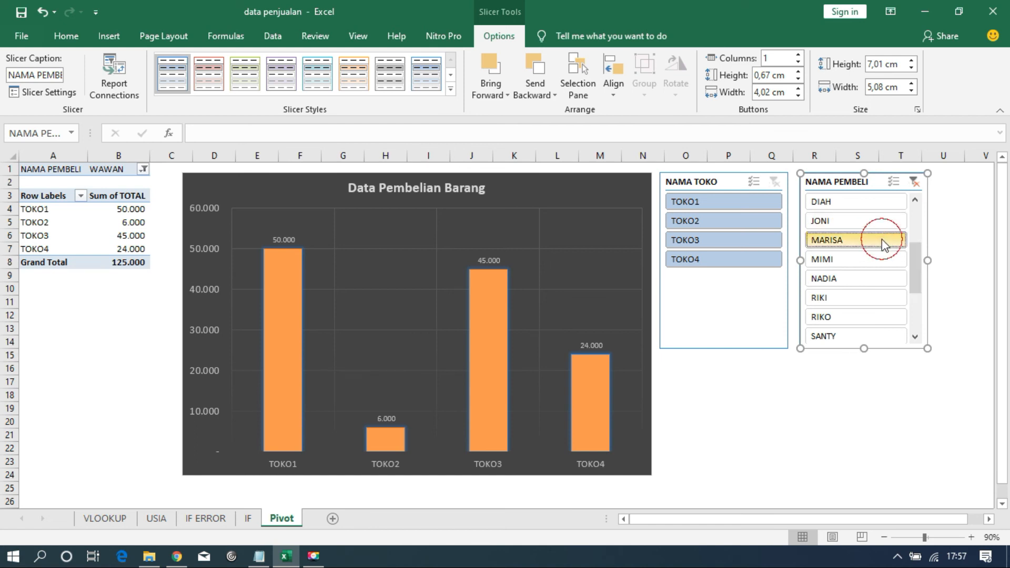
{"action": "left_click_drag", "start_coordinate": [913, 251], "coordinate": [918, 210]}
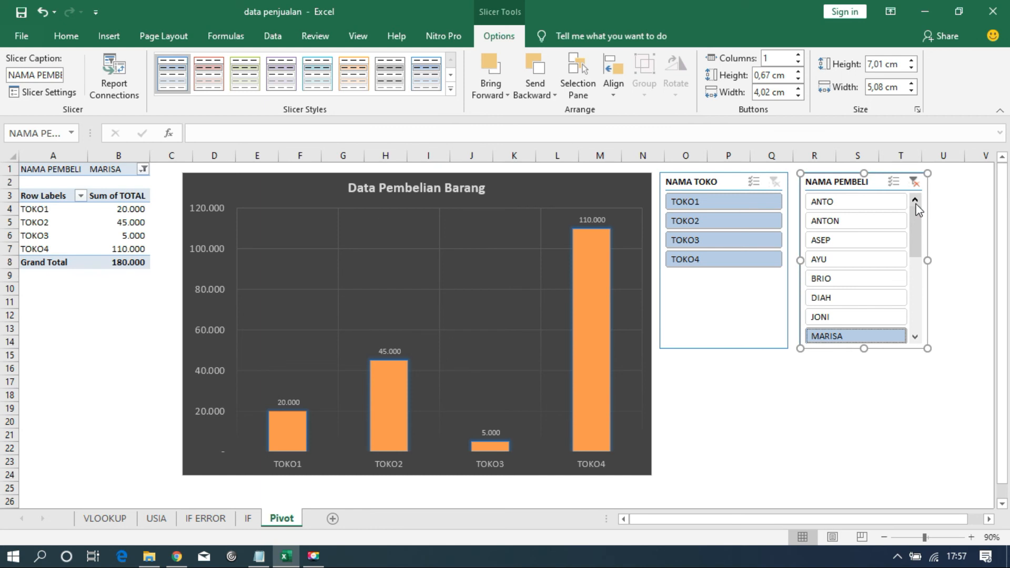
{"action": "left_click_drag", "start_coordinate": [918, 224], "coordinate": [909, 134]}
{"action": "left_click", "coordinate": [842, 240]}
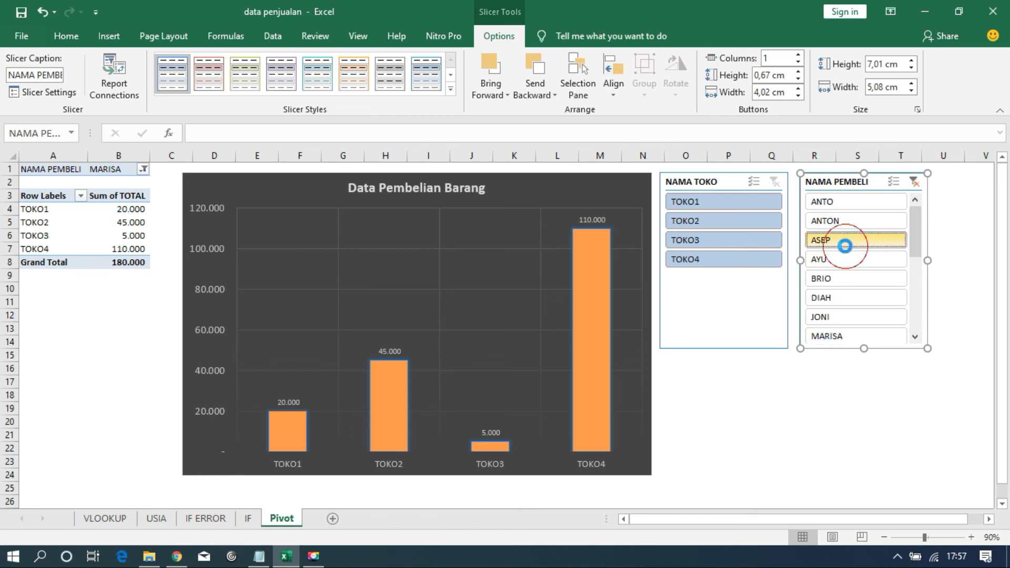
Filter to the second buyer in NAMA PEMBELI combined with TOKO1 in NAMA TOKO, and clear both slicer filters.
{"action": "left_click", "coordinate": [843, 223]}
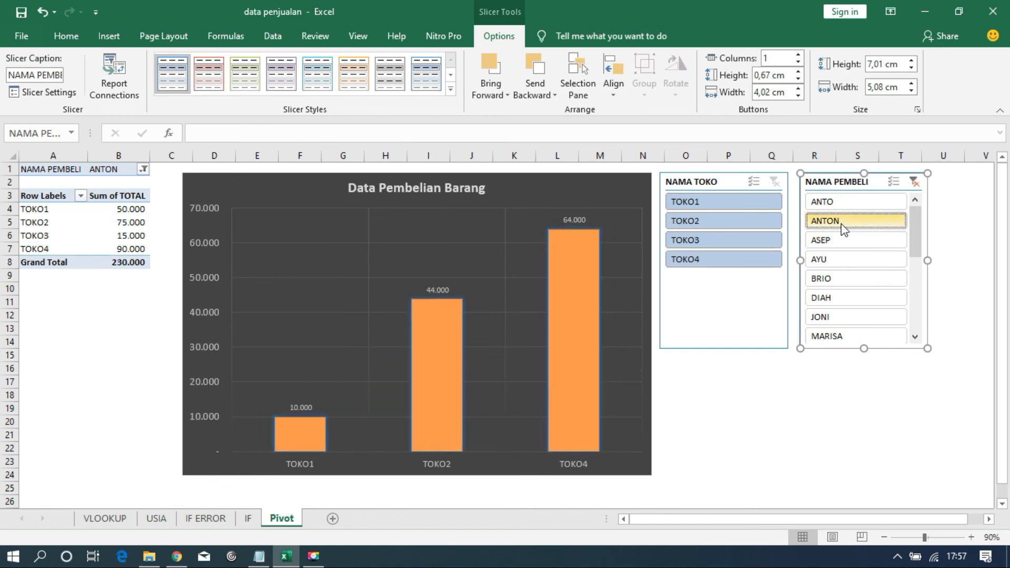
{"action": "left_click", "coordinate": [742, 203]}
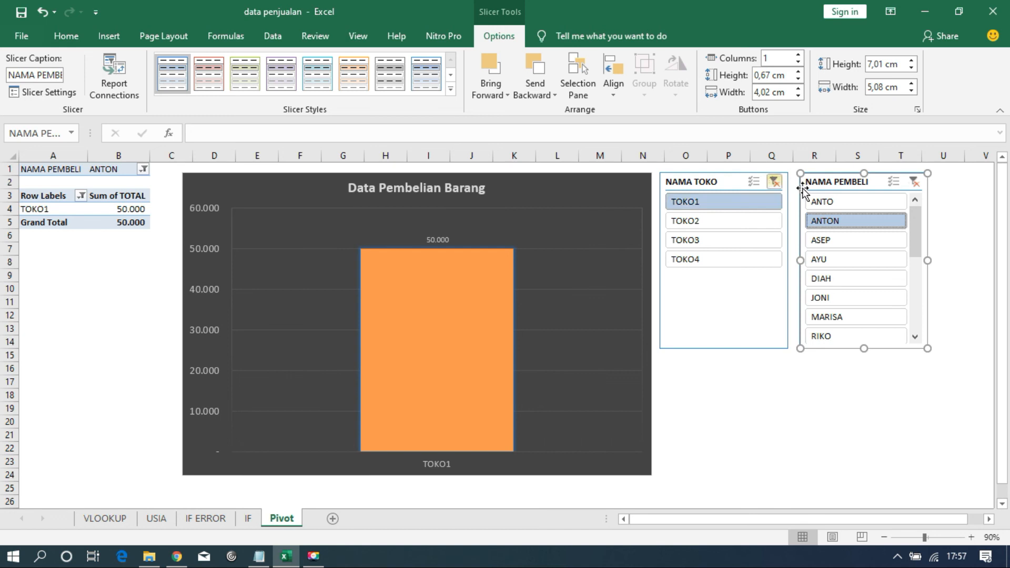
{"action": "left_click", "coordinate": [773, 181]}
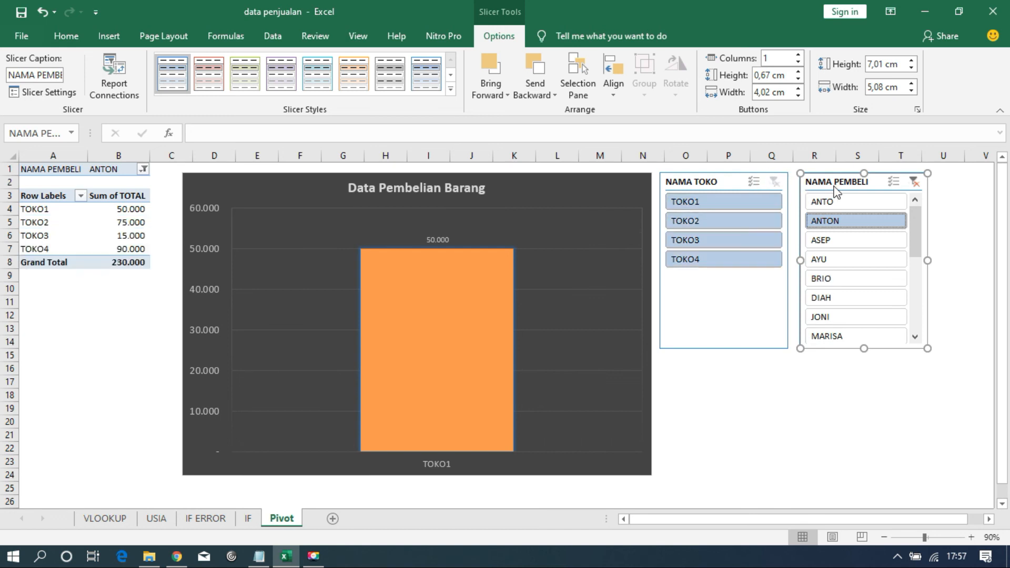
{"action": "left_click", "coordinate": [914, 182]}
Filter the pivot table and chart to the third-from-last buyer in the NAMA PEMBELI slicer.
{"action": "left_click_drag", "start_coordinate": [917, 231], "coordinate": [918, 321]}
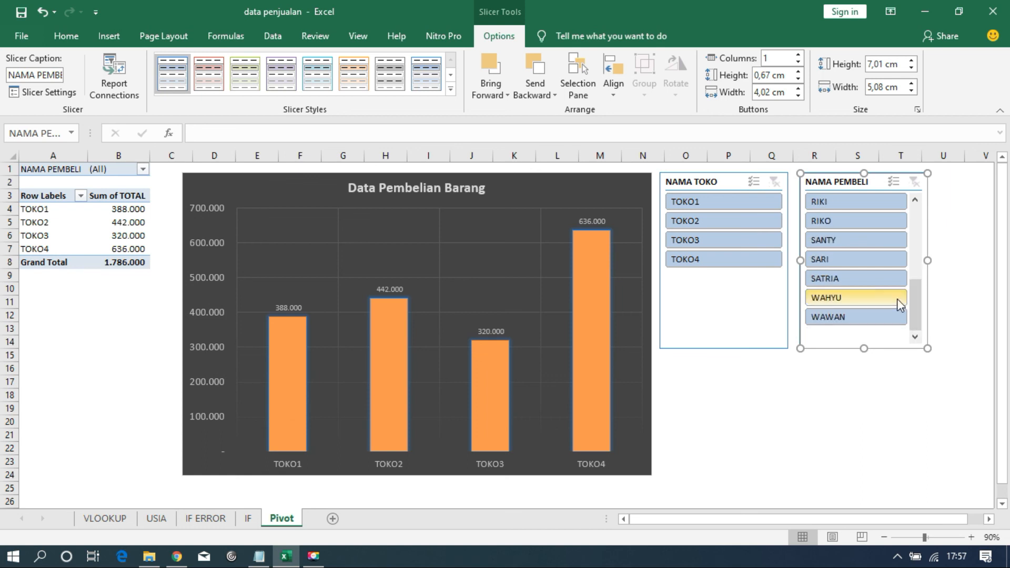
{"action": "left_click", "coordinate": [889, 279]}
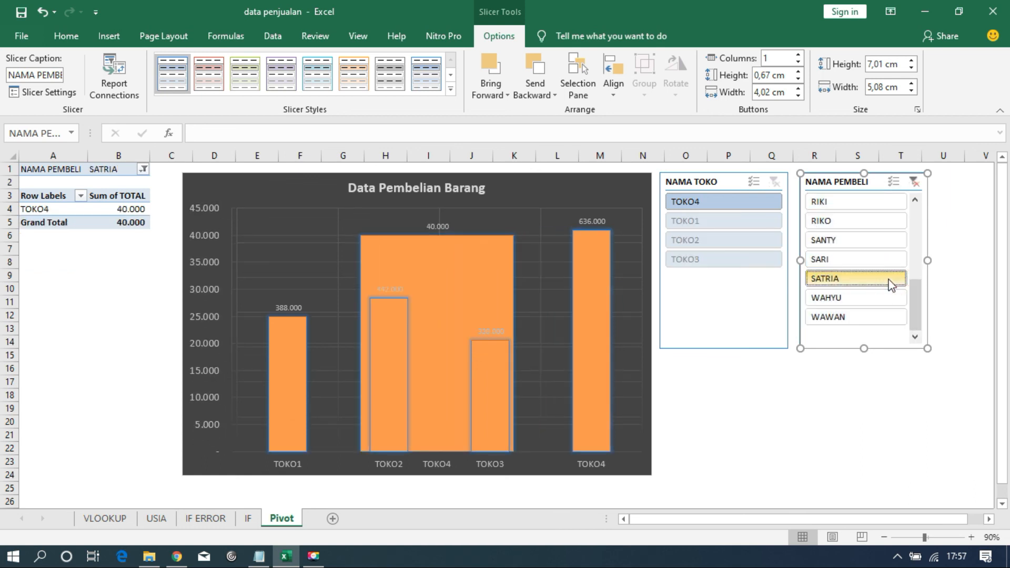